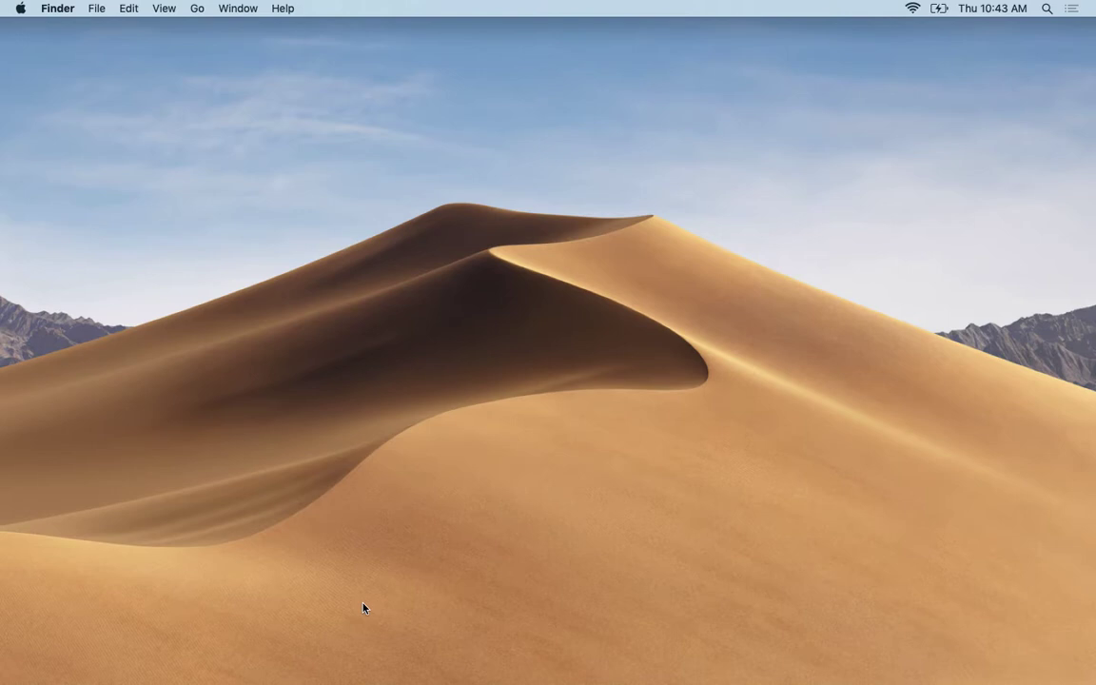
# Load avid.com in Safari and go to the Avid account sign-in page
pyautogui.click(350, 663)
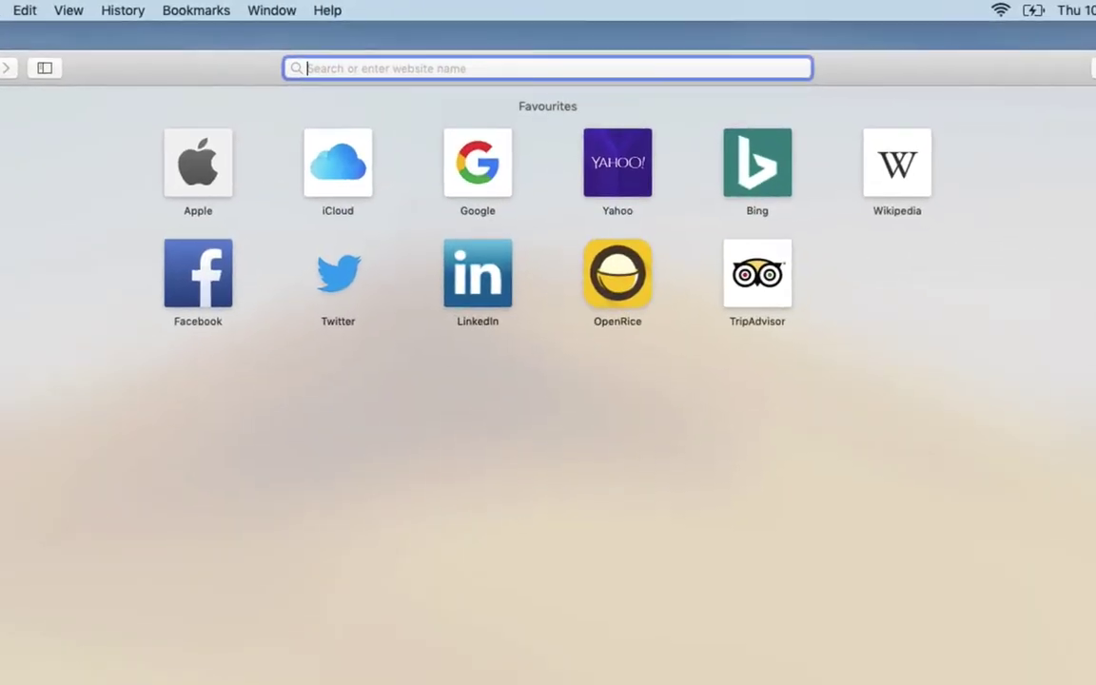
pyautogui.write('avid')
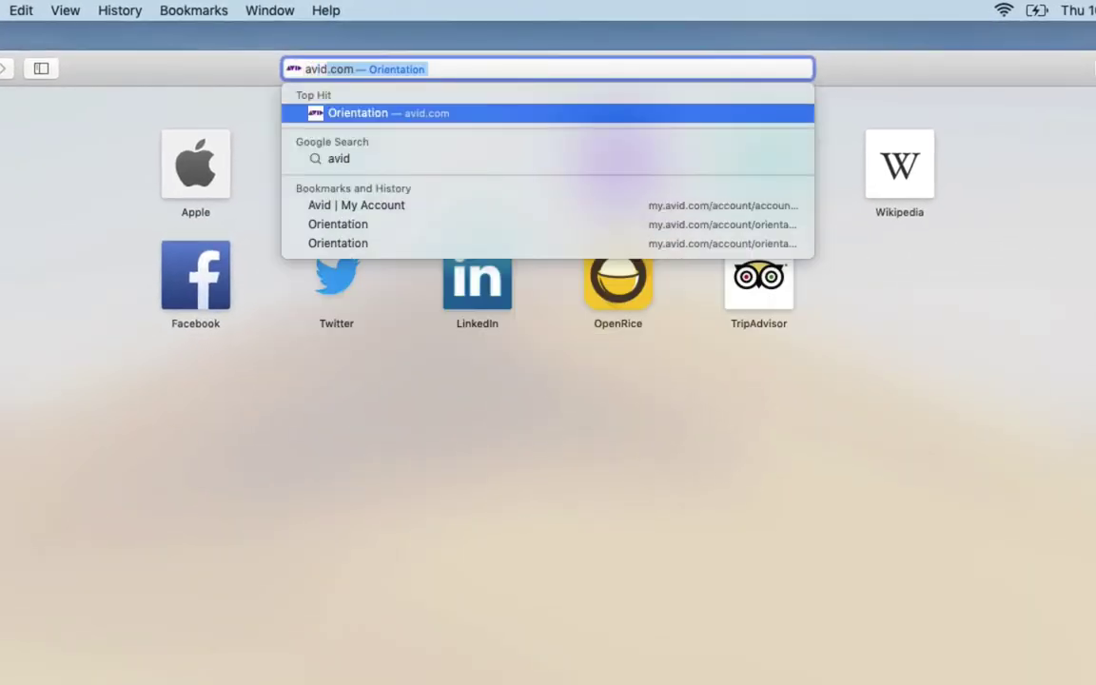
pyautogui.write('.com')
pyautogui.press('Return')
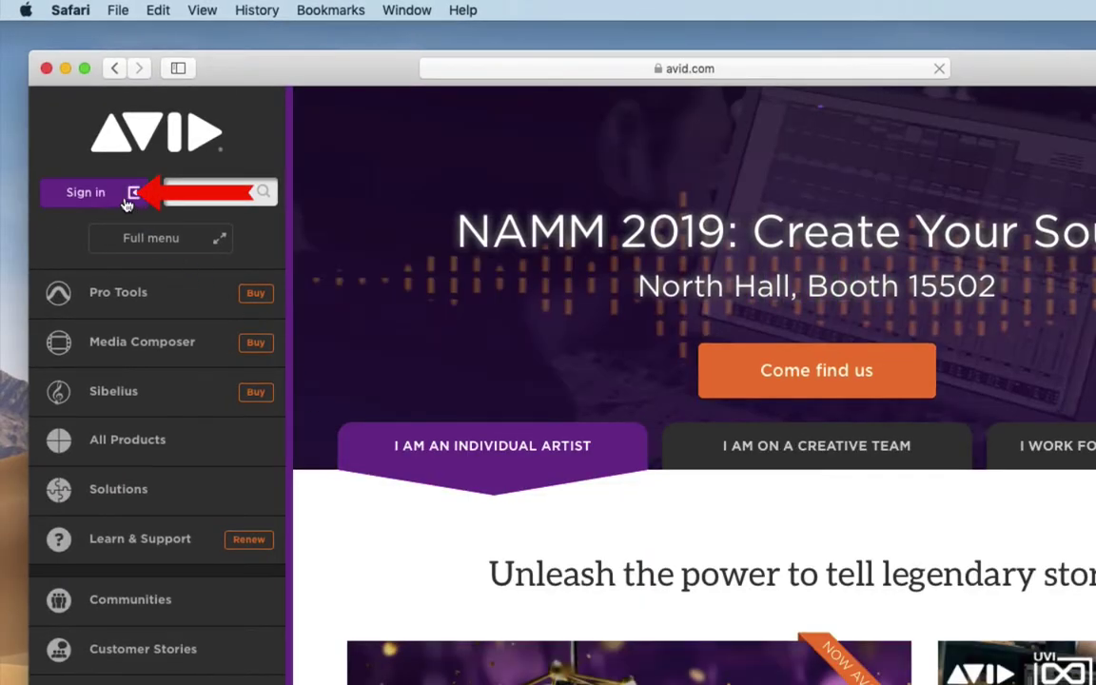
pyautogui.click(127, 202)
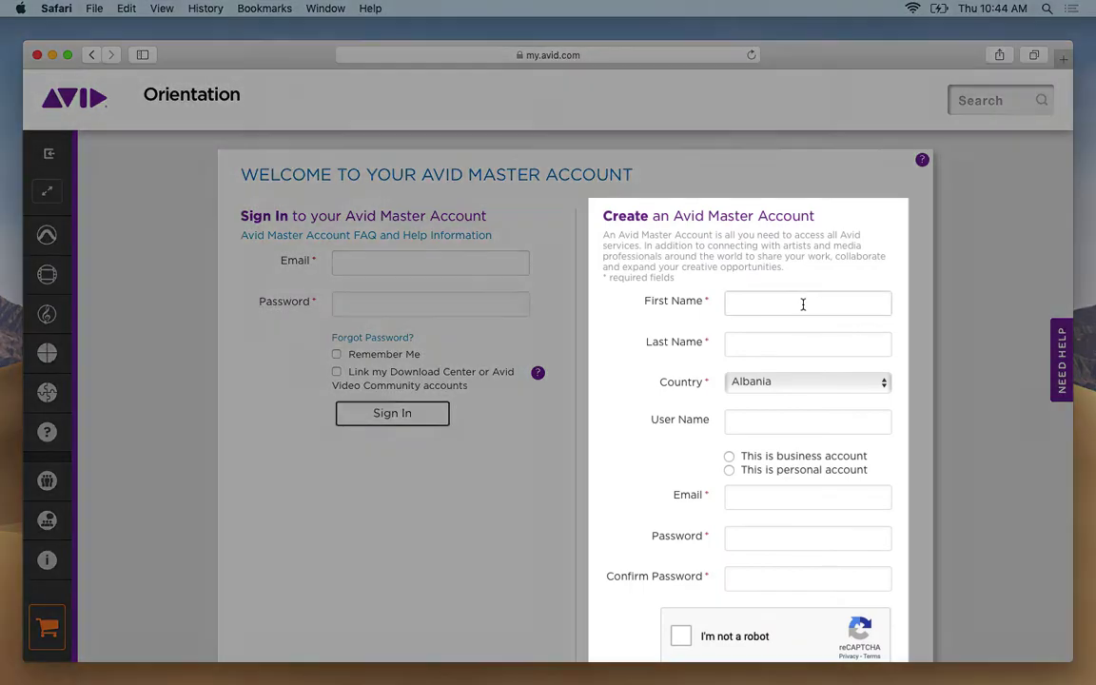
# Enter the first and last name, country China (Hong Kong), a user name, and mark it personal
pyautogui.click(803, 304)
pyautogui.write('AVID')
pyautogui.press('Tab')
pyautogui.write('Training')
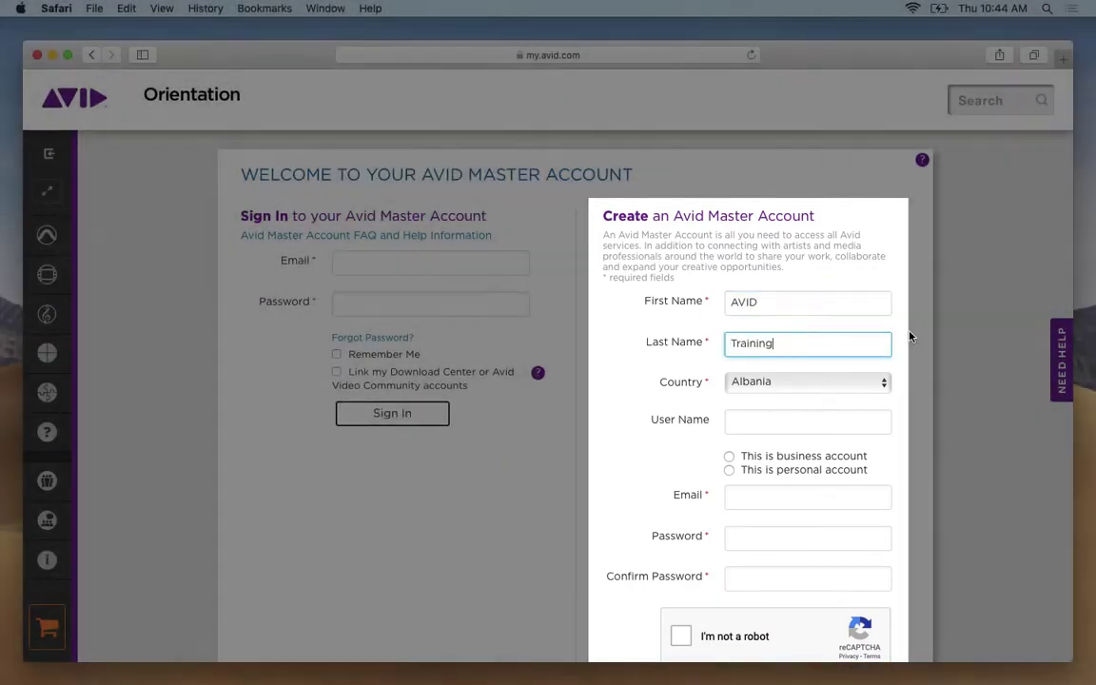
pyautogui.click(885, 382)
pyautogui.scroll(-5, 885, 379)
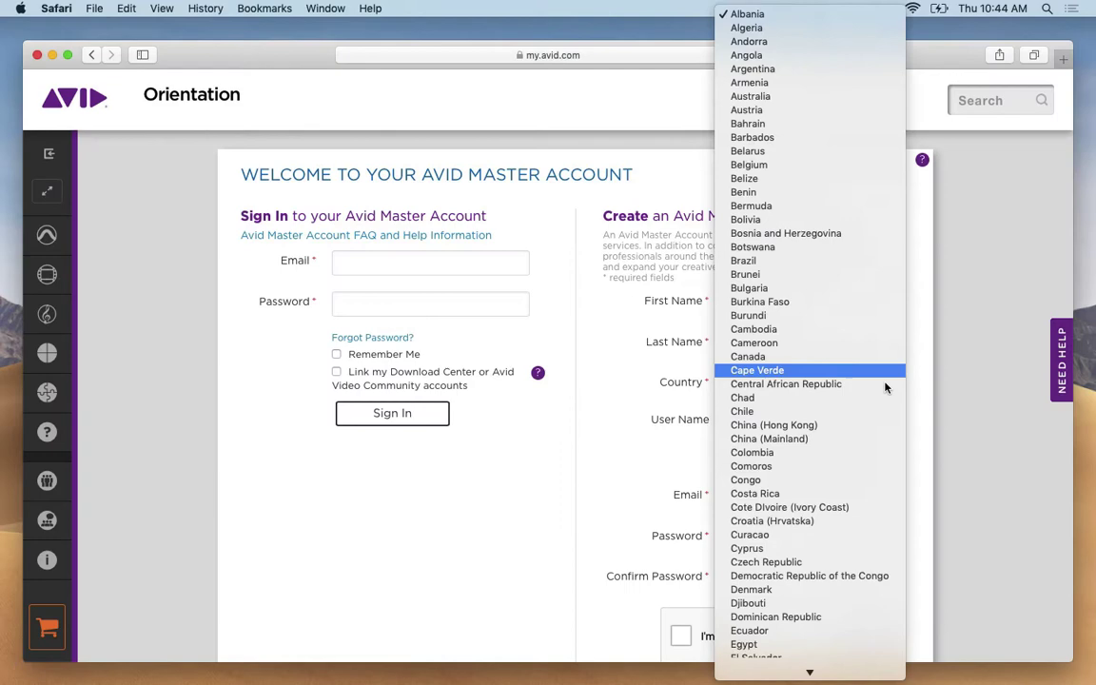
pyautogui.click(885, 380)
pyautogui.press('Tab')
pyautogui.write('avid.training')
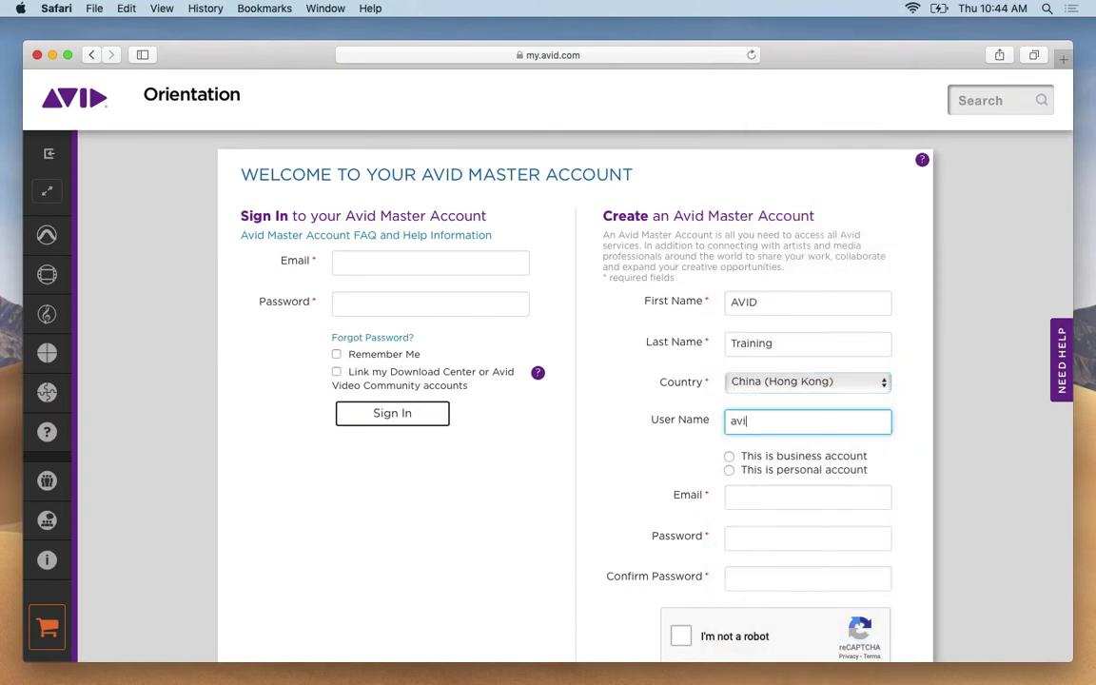
pyautogui.click(729, 470)
# Fill in the account e-mail address and enter and confirm the password
pyautogui.scroll(-3, 745, 400)
pyautogui.click(761, 311)
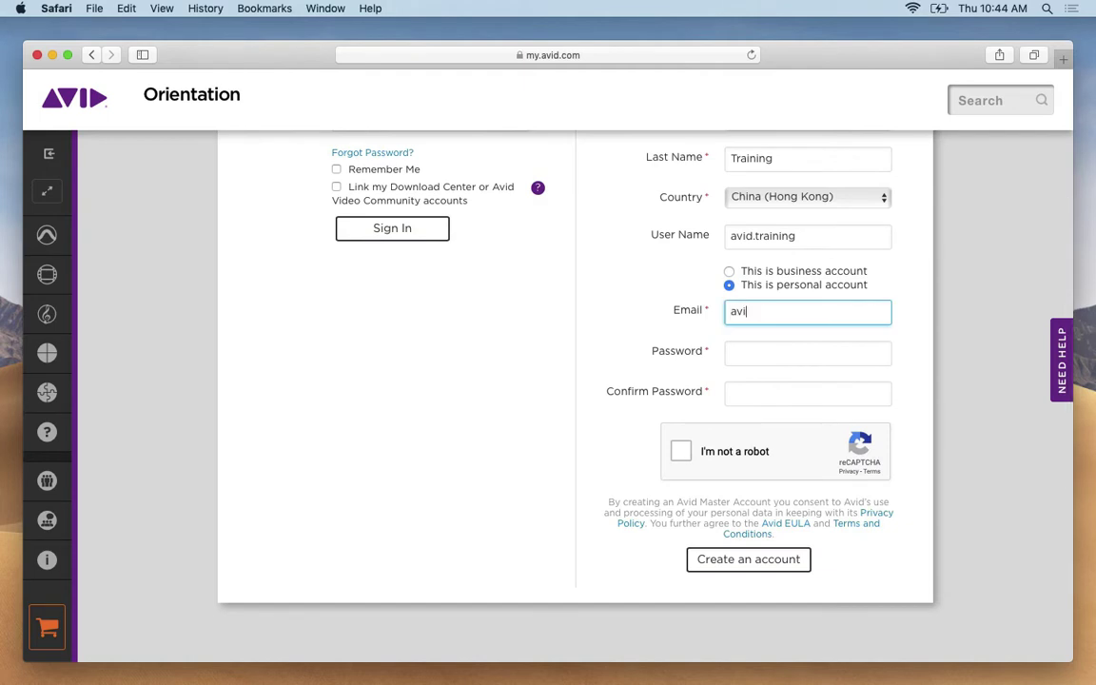
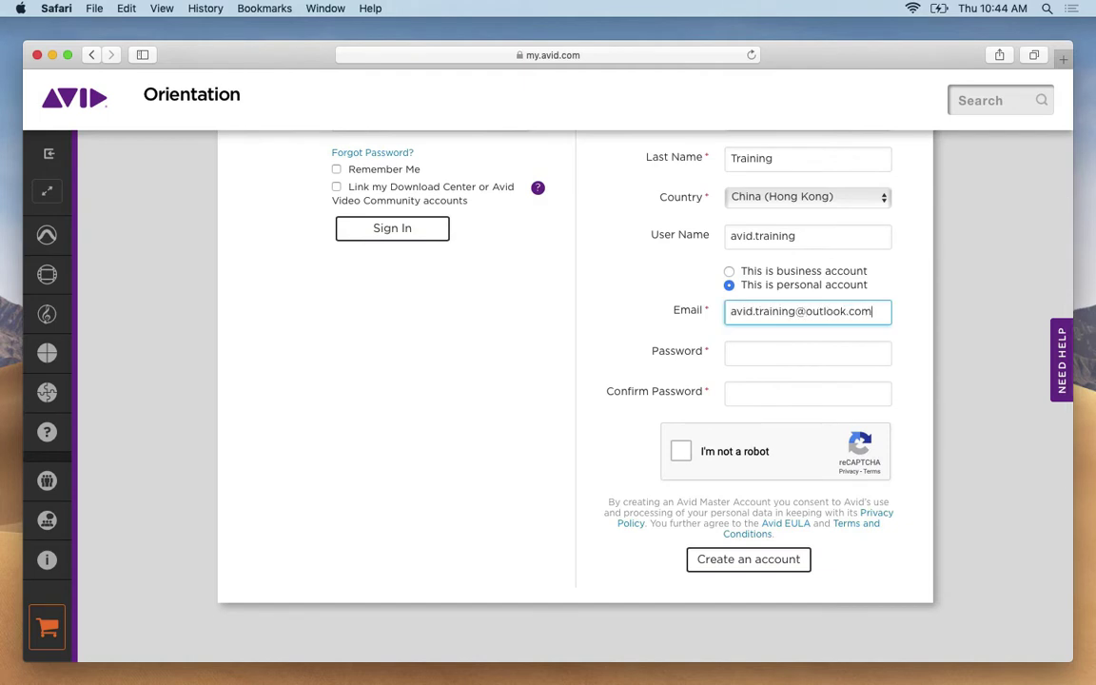
pyautogui.press('Tab')
pyautogui.press('Tab')
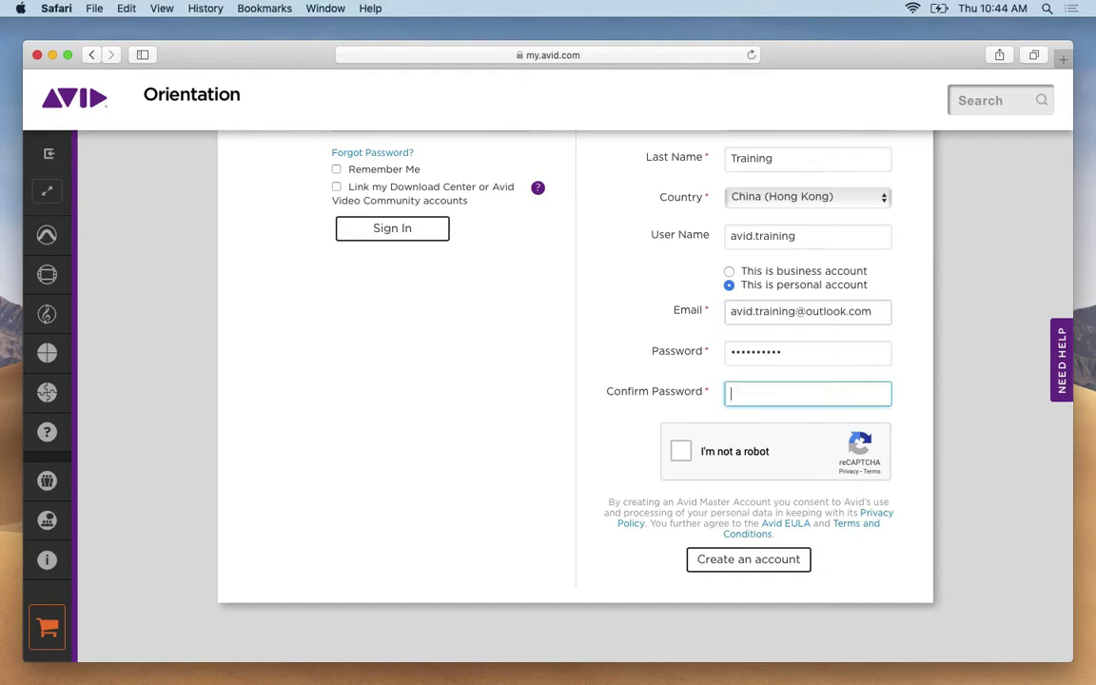
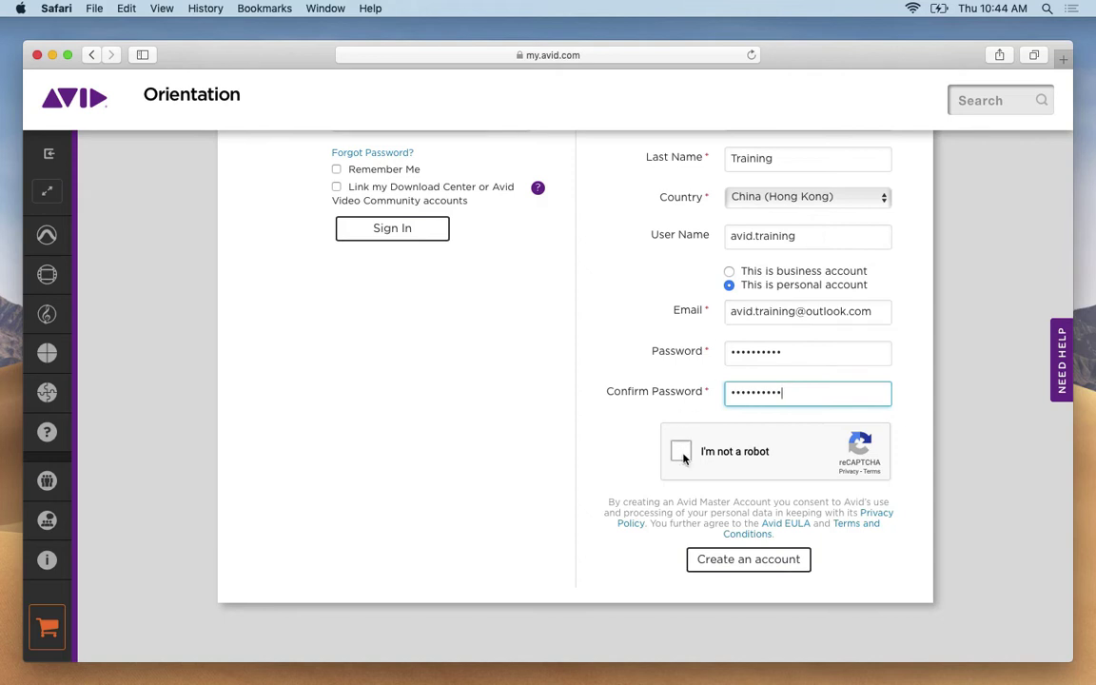
# Pass the reCAPTCHA by selecting the car pictures, then create the account
pyautogui.click(681, 453)
pyautogui.click(495, 354)
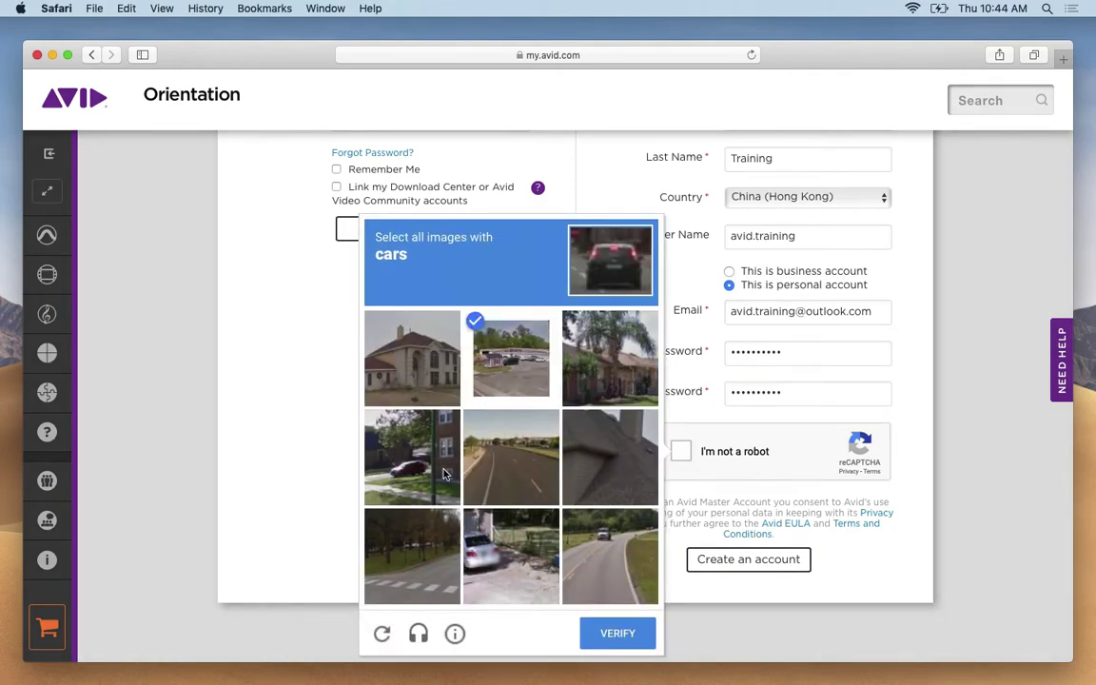
pyautogui.click(411, 454)
pyautogui.click(511, 554)
pyautogui.click(614, 572)
pyautogui.click(628, 637)
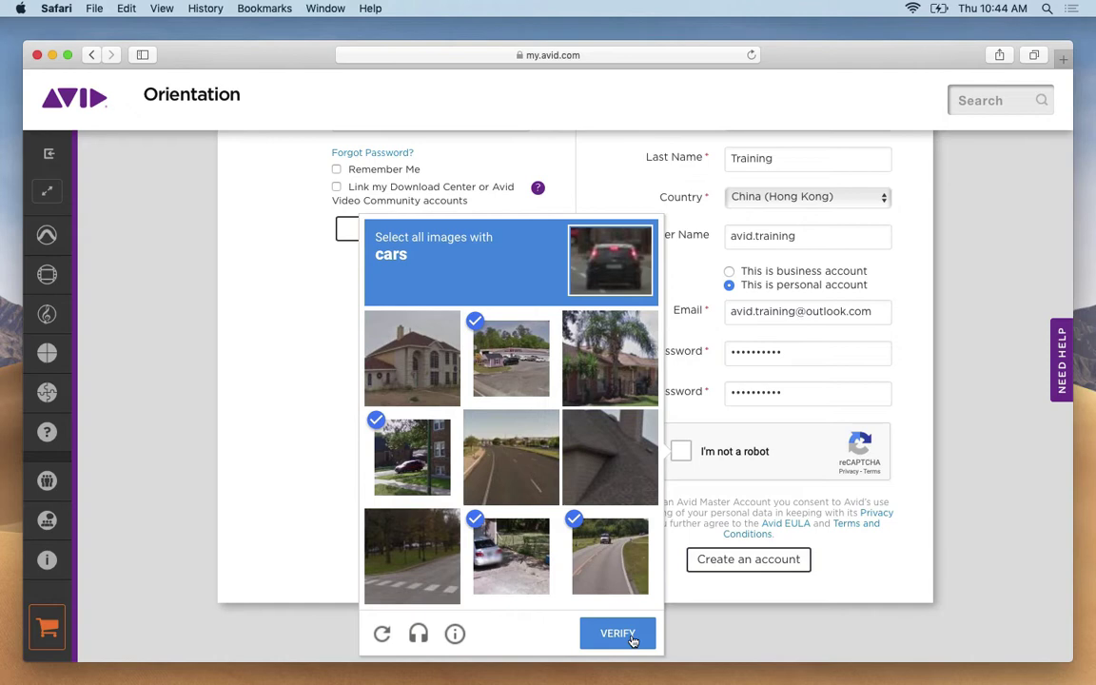
pyautogui.click(741, 573)
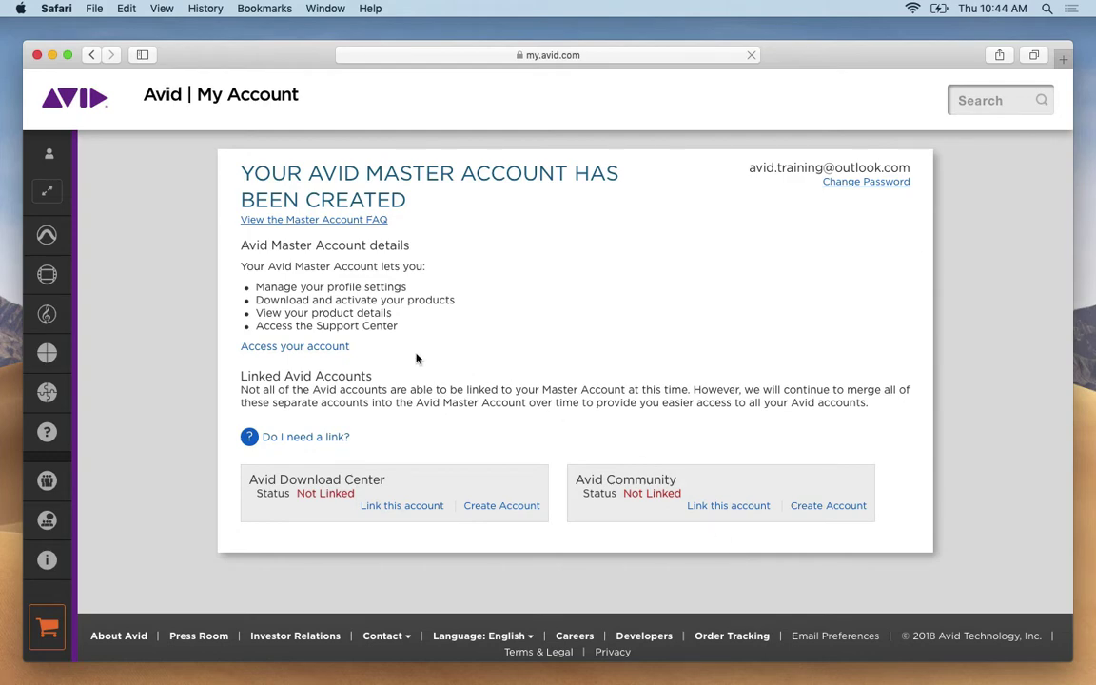
# Follow the Access your account link to the My Account dashboard
pyautogui.click(333, 352)
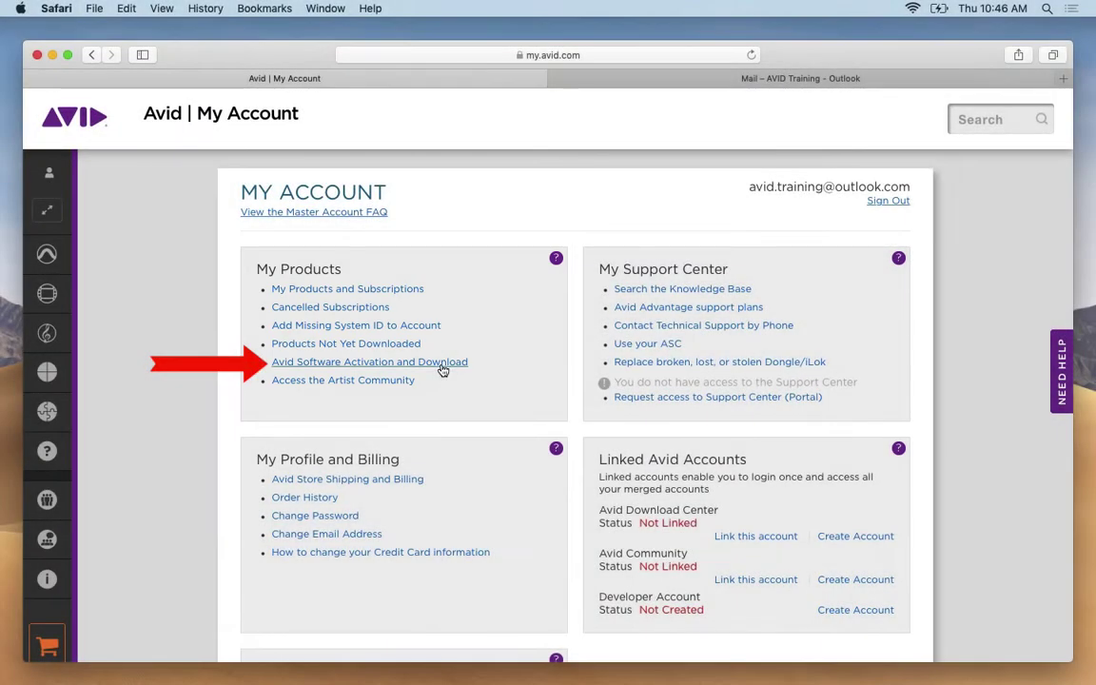
# On Software Activation and Download, enter the phone number, two-line street address and city
pyautogui.click(442, 366)
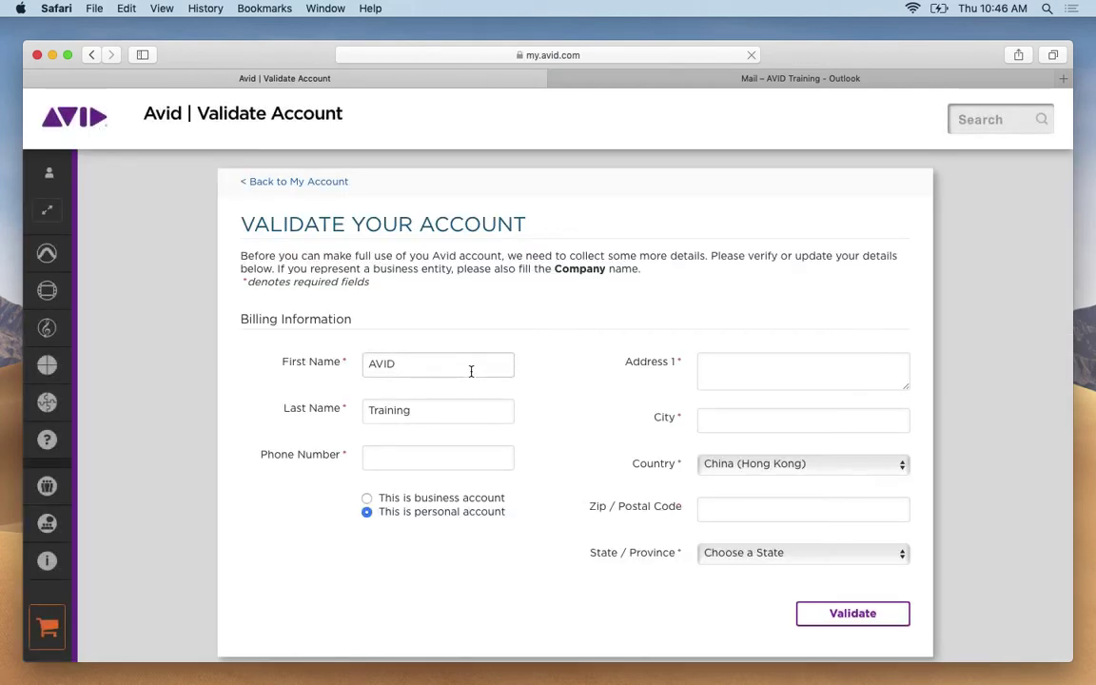
pyautogui.click(462, 457)
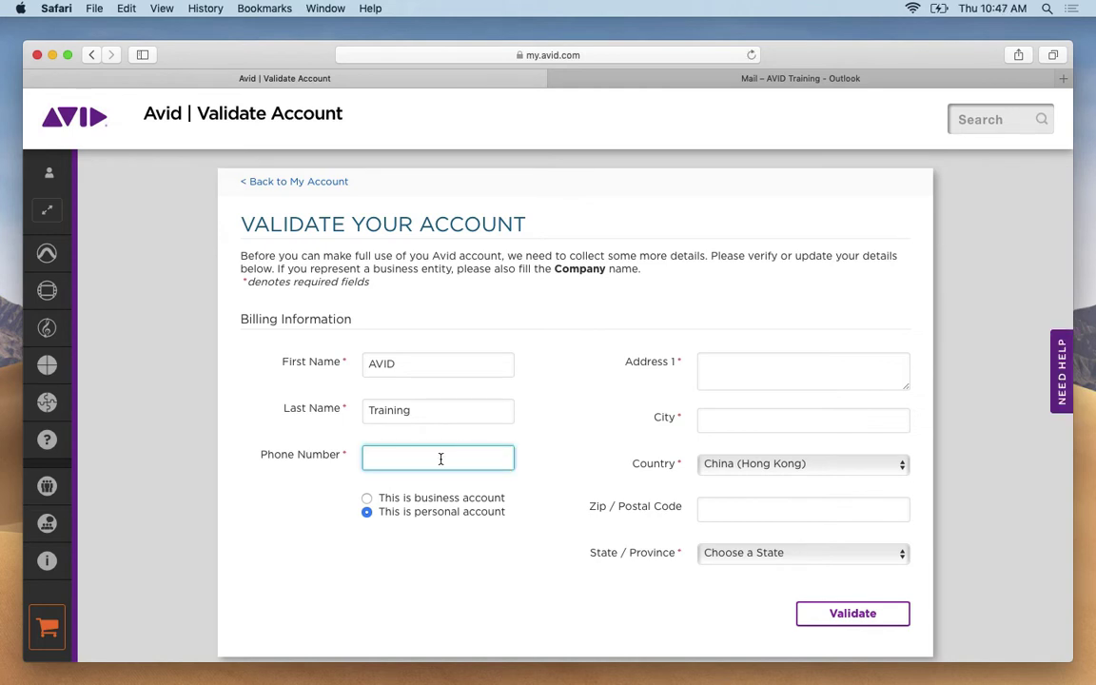
pyautogui.write('39282766')
pyautogui.click(707, 363)
pyautogui.write('Tseung Kwan O')
pyautogui.press('Return')
pyautogui.write('New Territories')
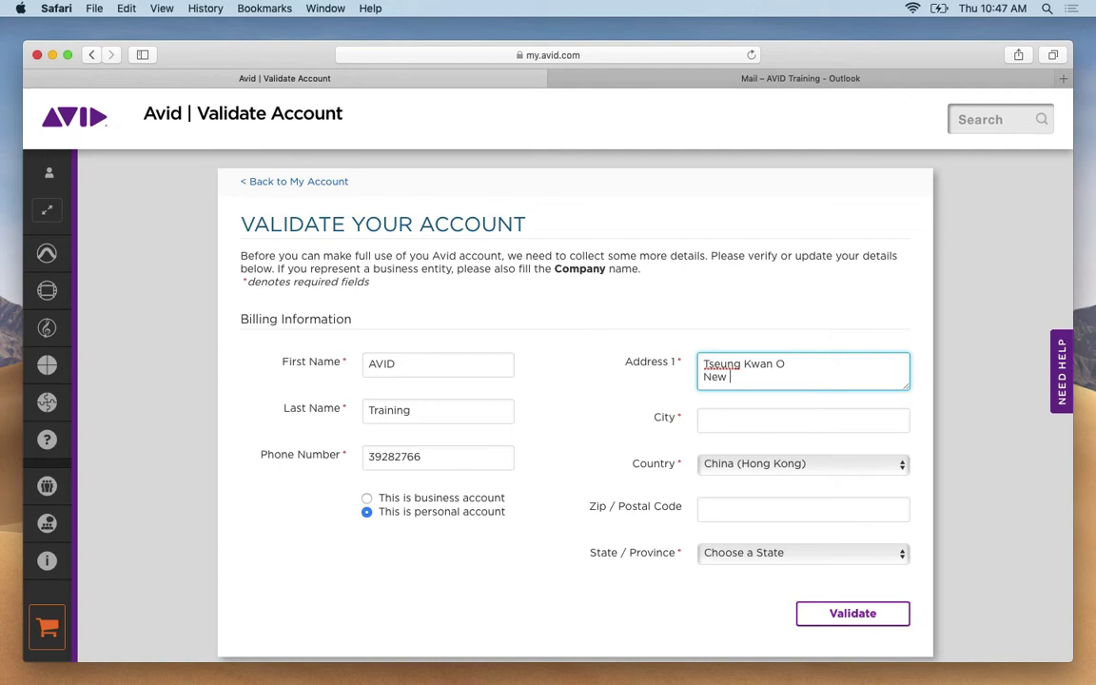
pyautogui.press('Tab')
pyautogui.write('Hong Kong')
# Choose Hong Kong as State/Province, validate the details, and select the activation Code field
pyautogui.click(734, 553)
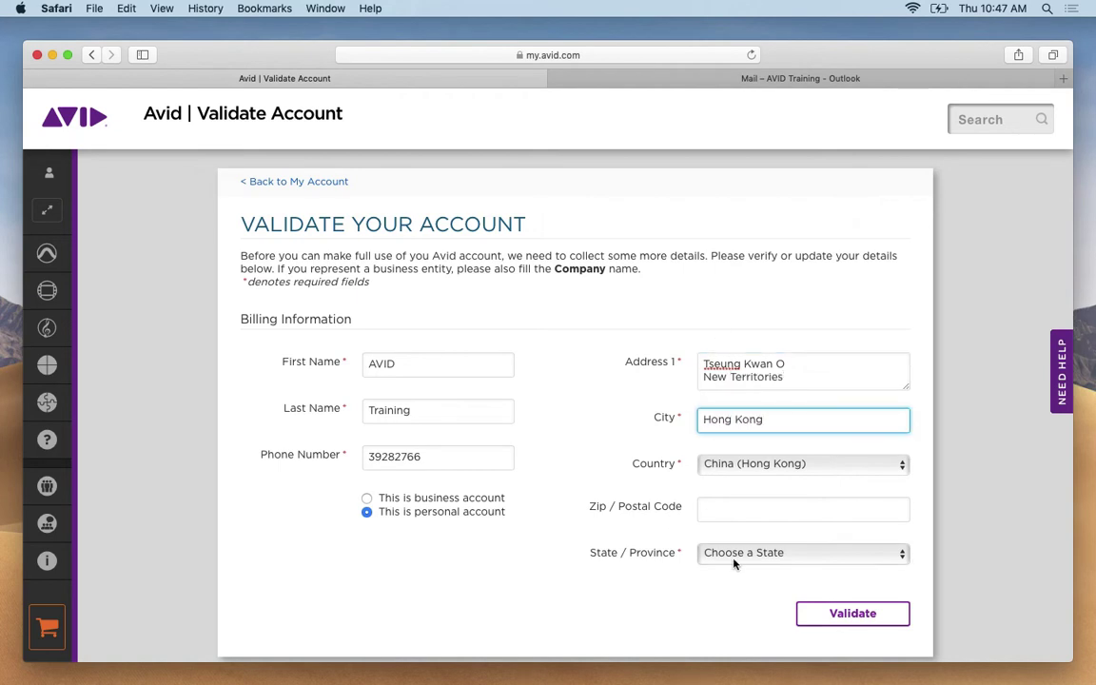
pyautogui.click(735, 574)
pyautogui.click(857, 624)
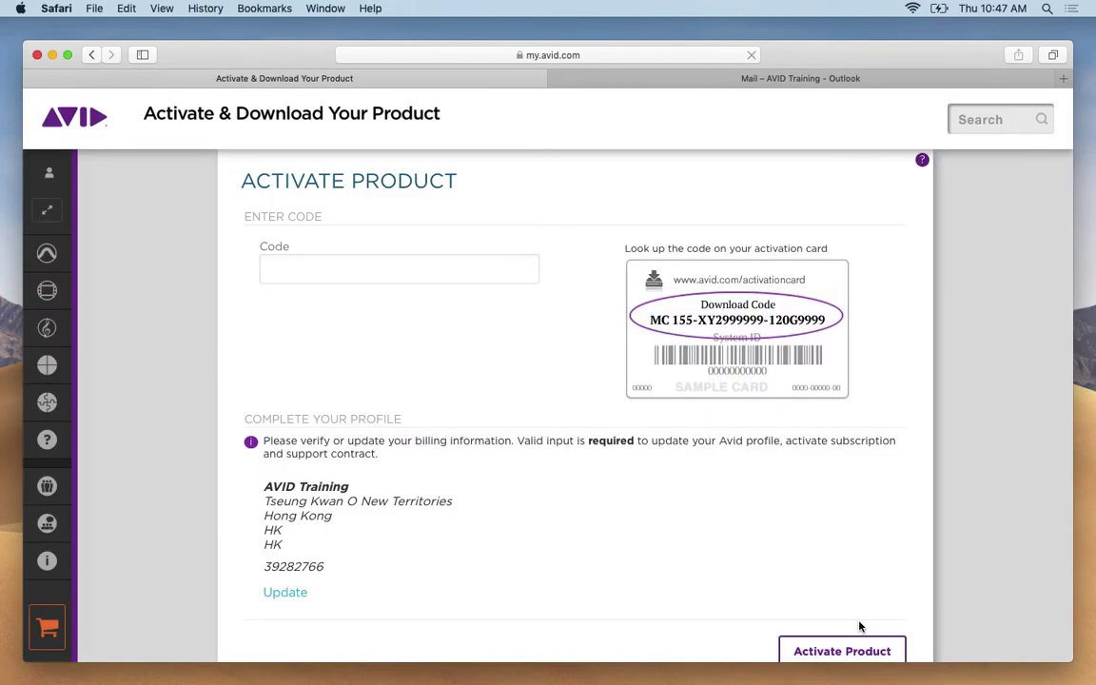
pyautogui.click(522, 270)
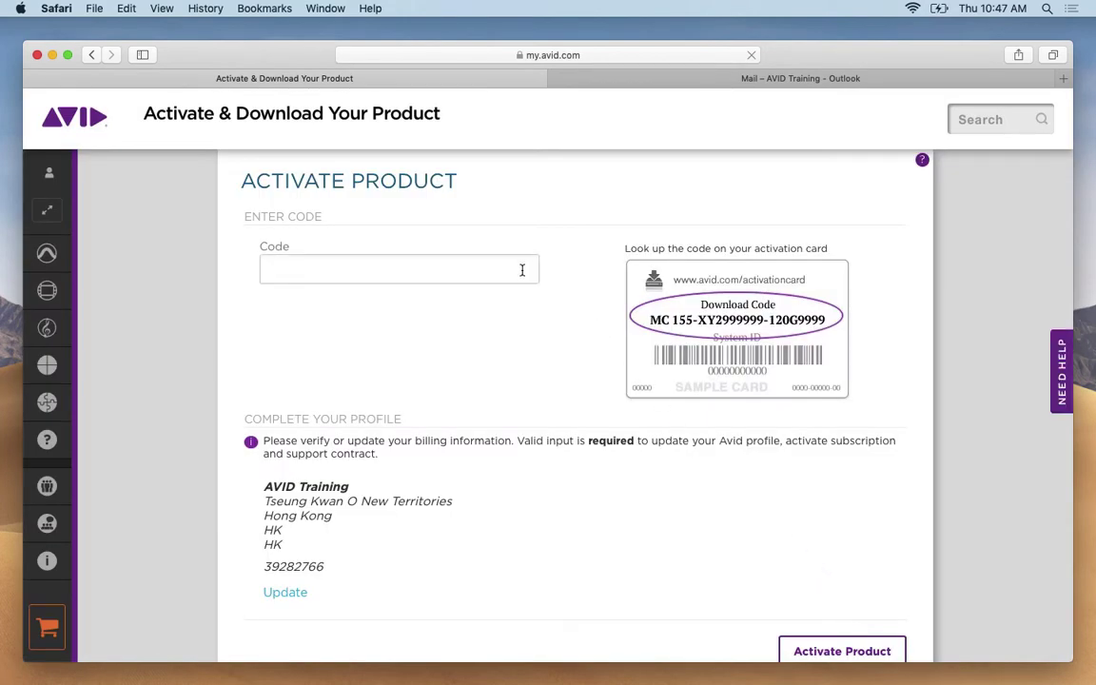
# Copy the Pro Tools 101 eBook redemption code from the Outlook email
pyautogui.click(675, 80)
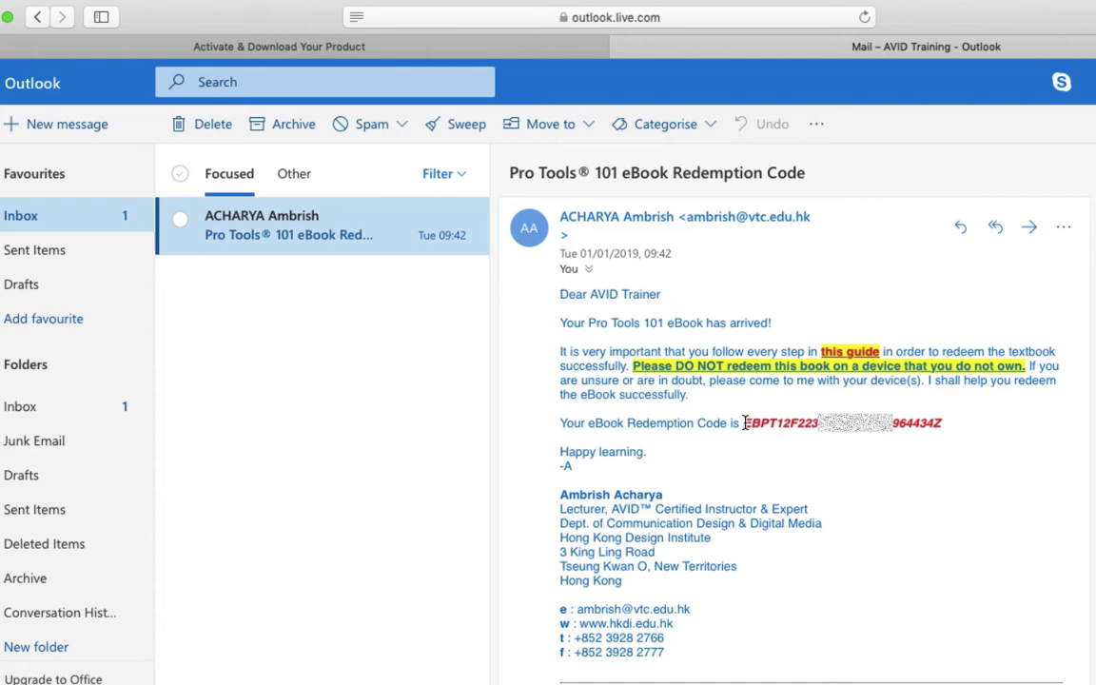
pyautogui.moveTo(745, 422); pyautogui.dragTo(942, 424)
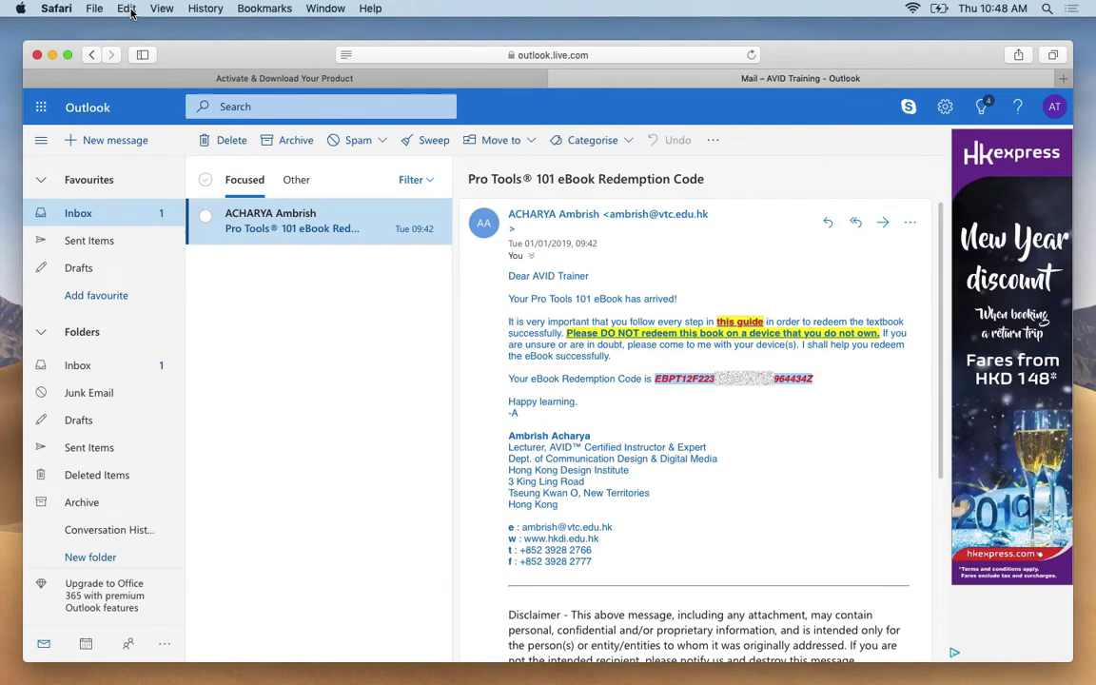
pyautogui.click(124, 8)
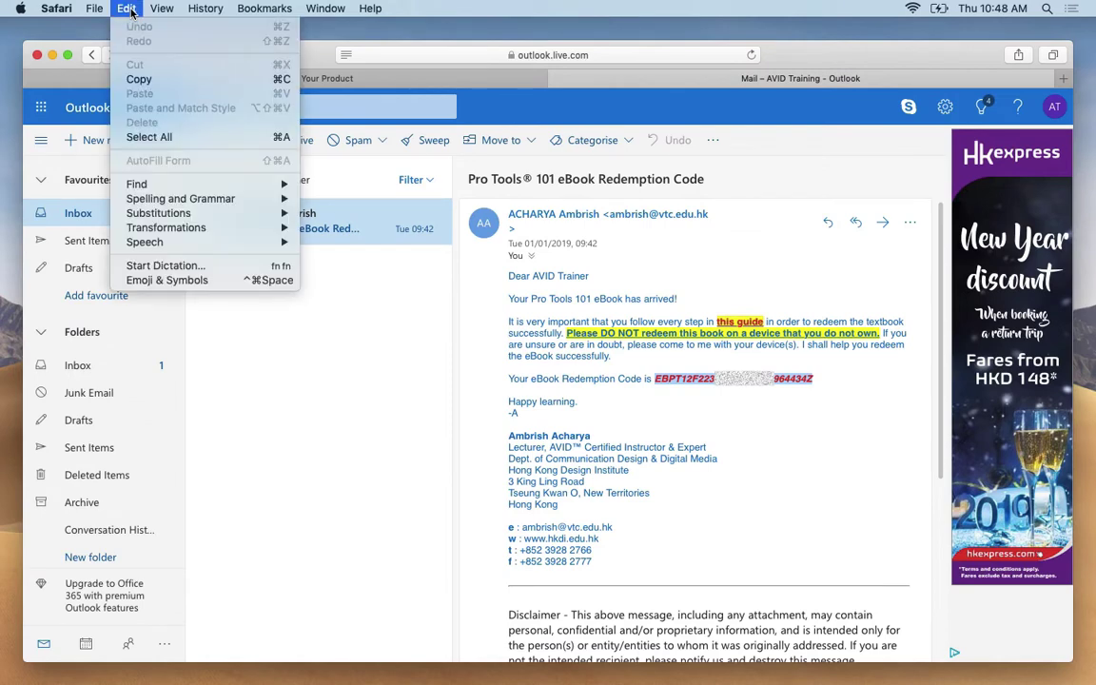
pyautogui.click(164, 84)
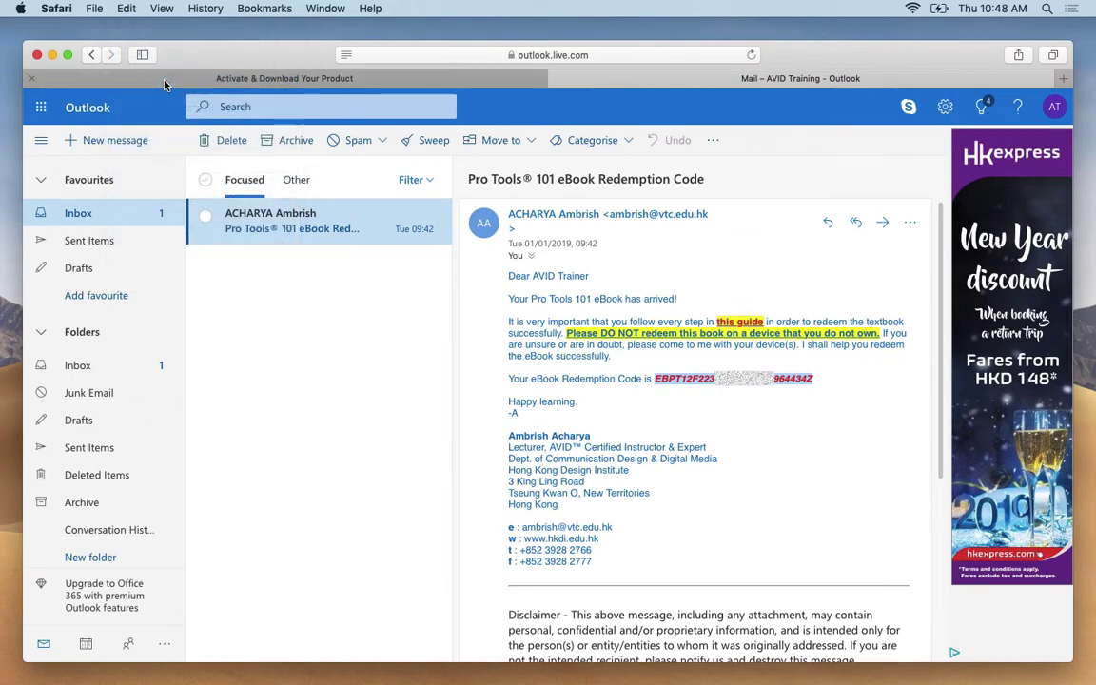
# Paste the redemption code into the Avid activation Code field and activate the product
pyautogui.click(166, 79)
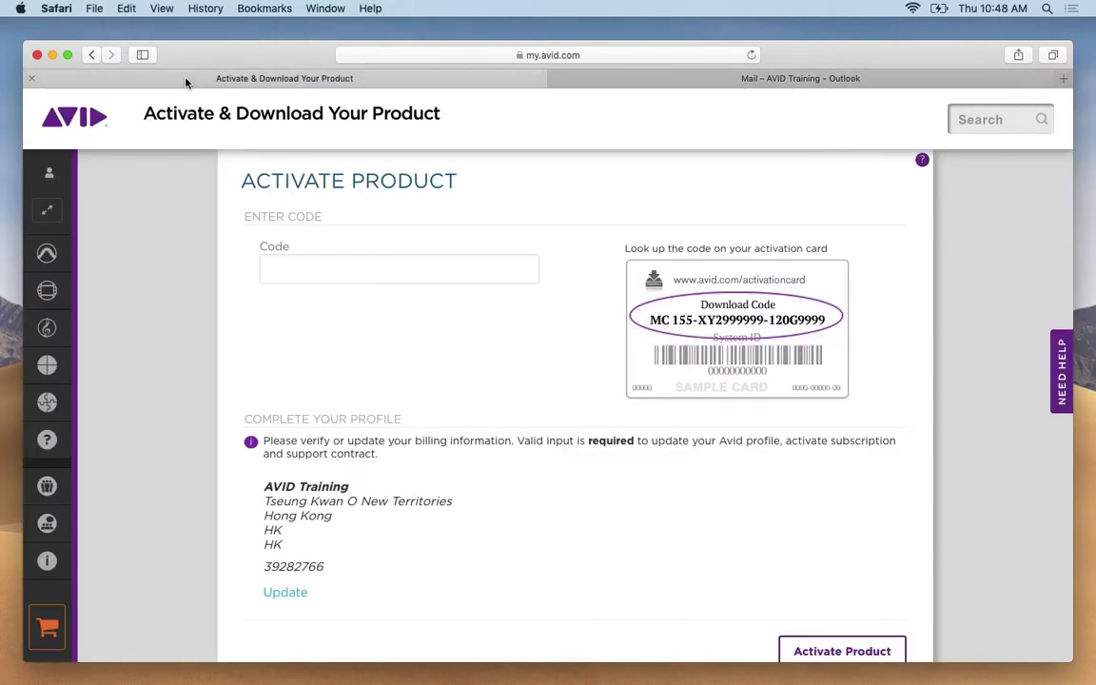
pyautogui.click(297, 264)
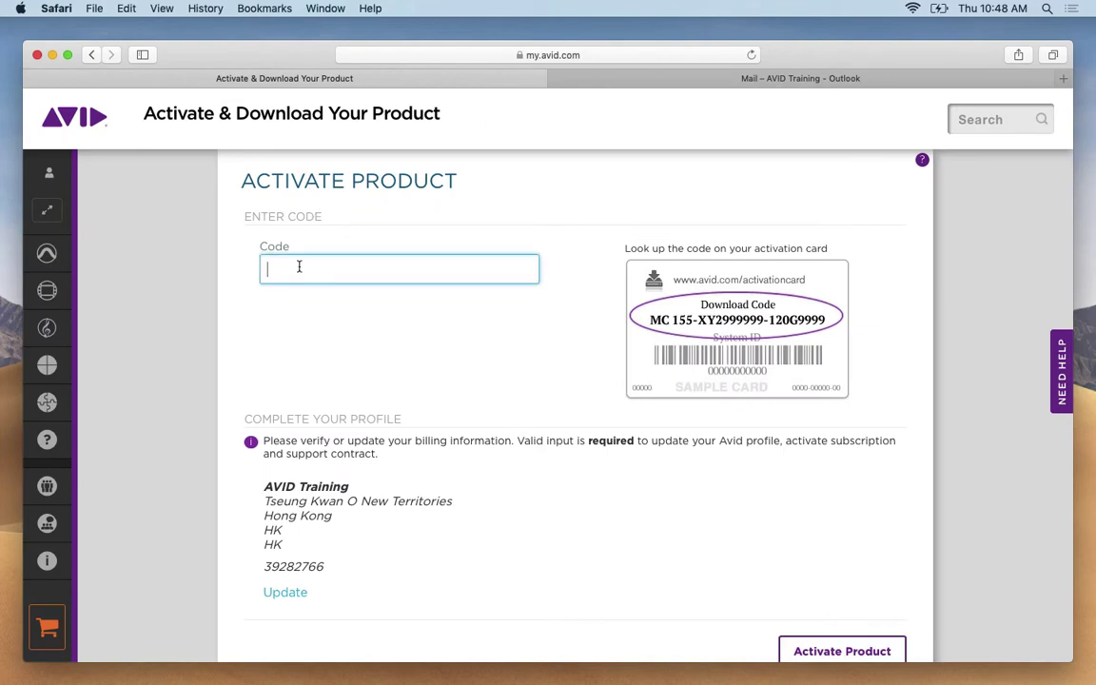
pyautogui.click(122, 15)
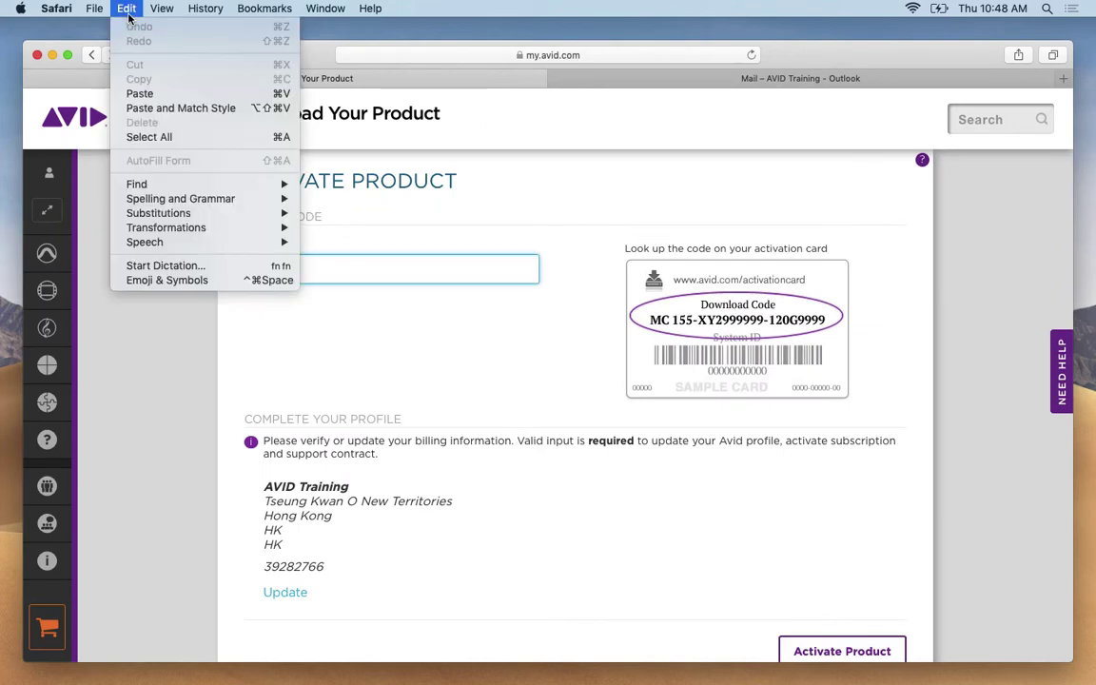
pyautogui.click(180, 93)
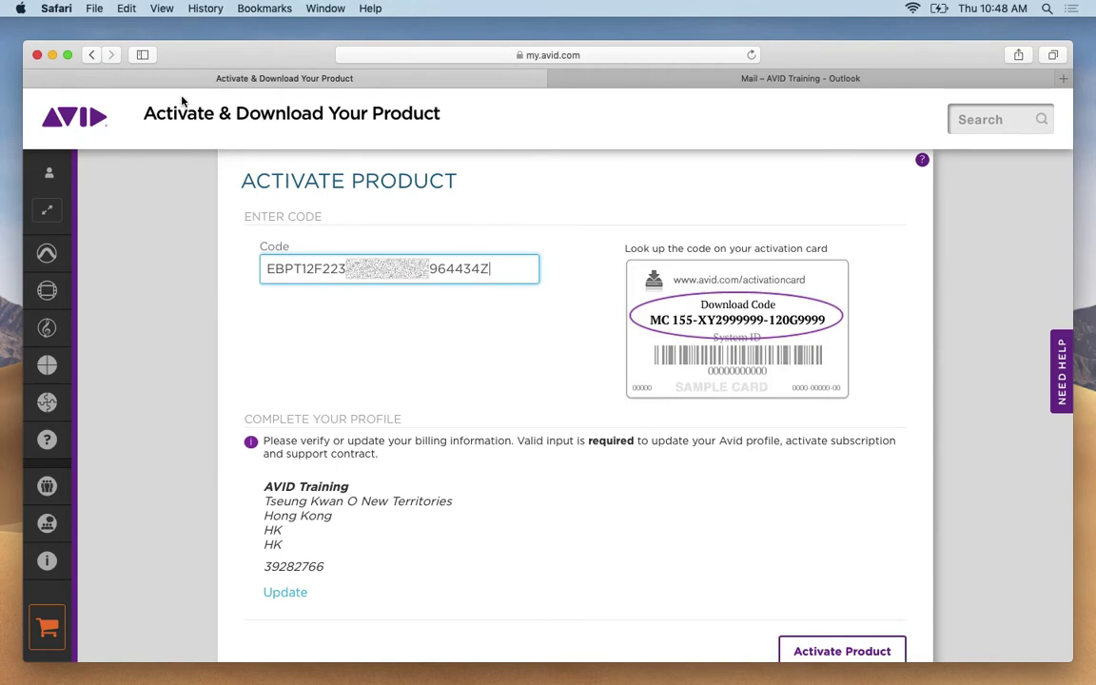
pyautogui.scroll(-1, 160, 382)
pyautogui.scroll(-2, 161, 382)
pyautogui.click(843, 597)
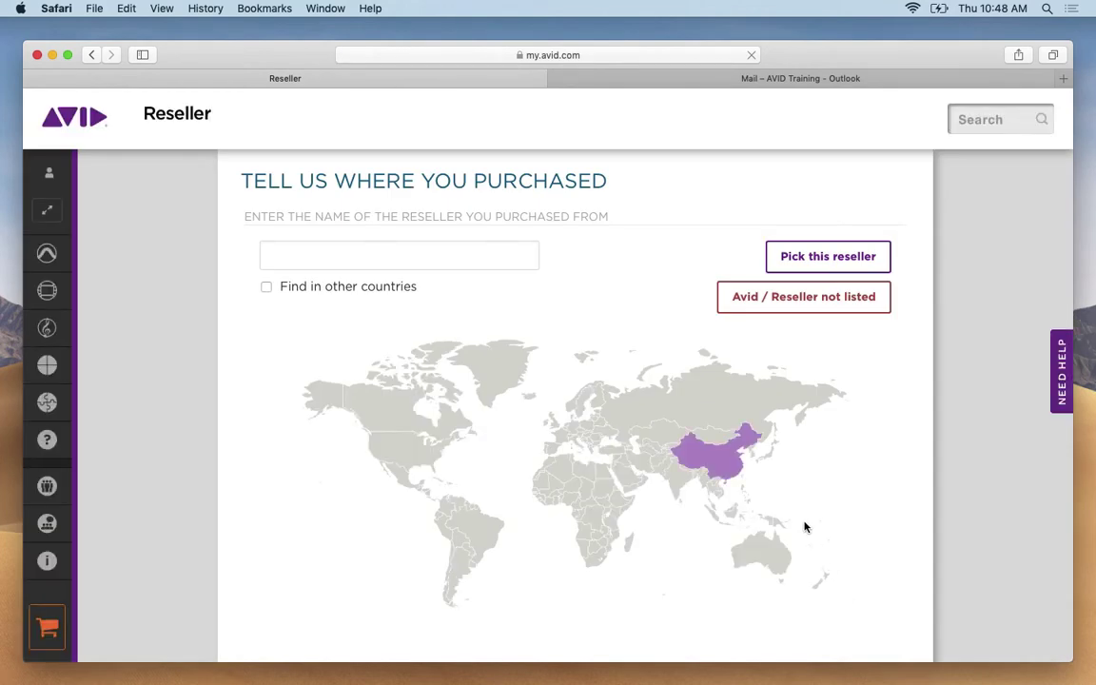
# Choose 'Avid / Reseller not listed', then open My Products and Subscriptions from My Account
pyautogui.click(798, 312)
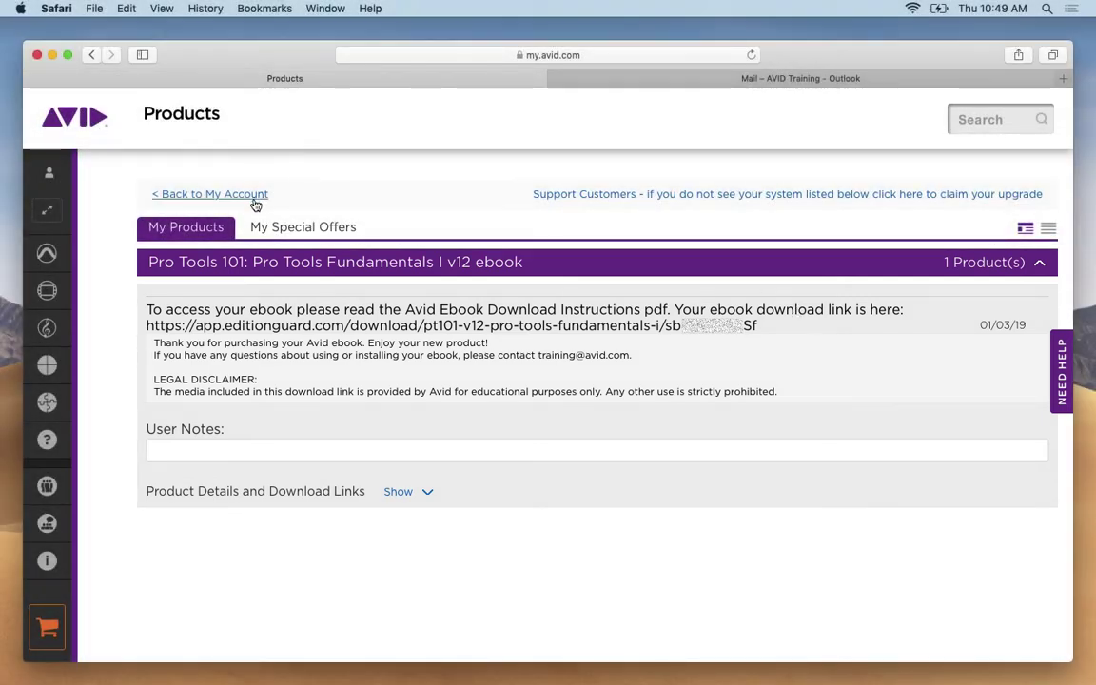
pyautogui.click(254, 199)
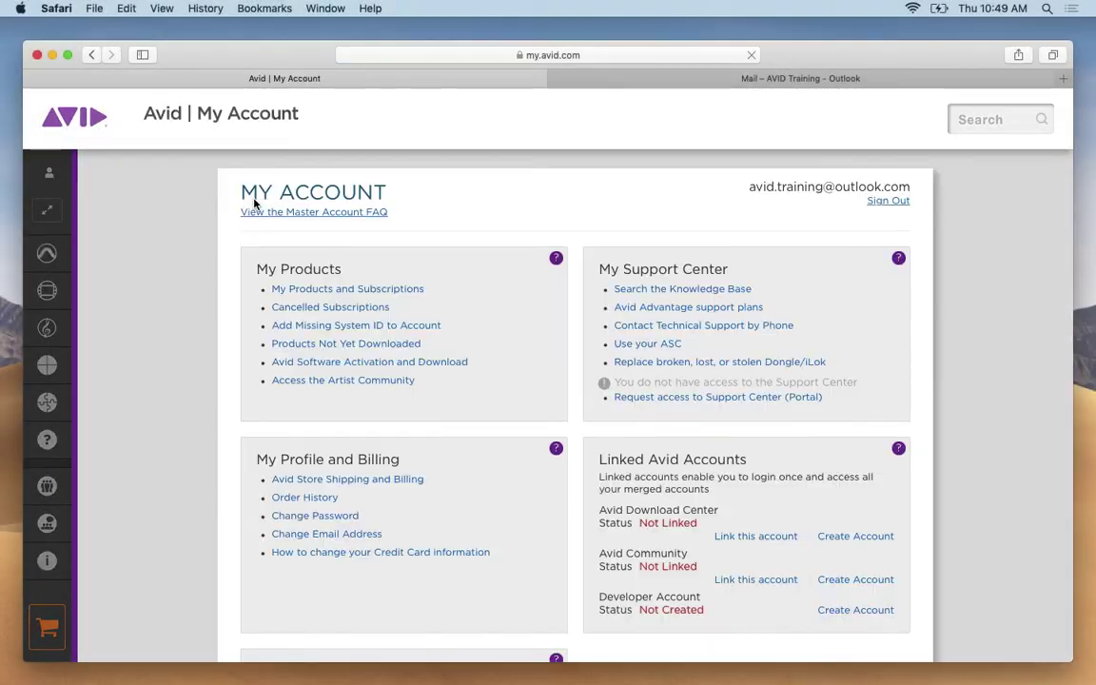
pyautogui.click(410, 293)
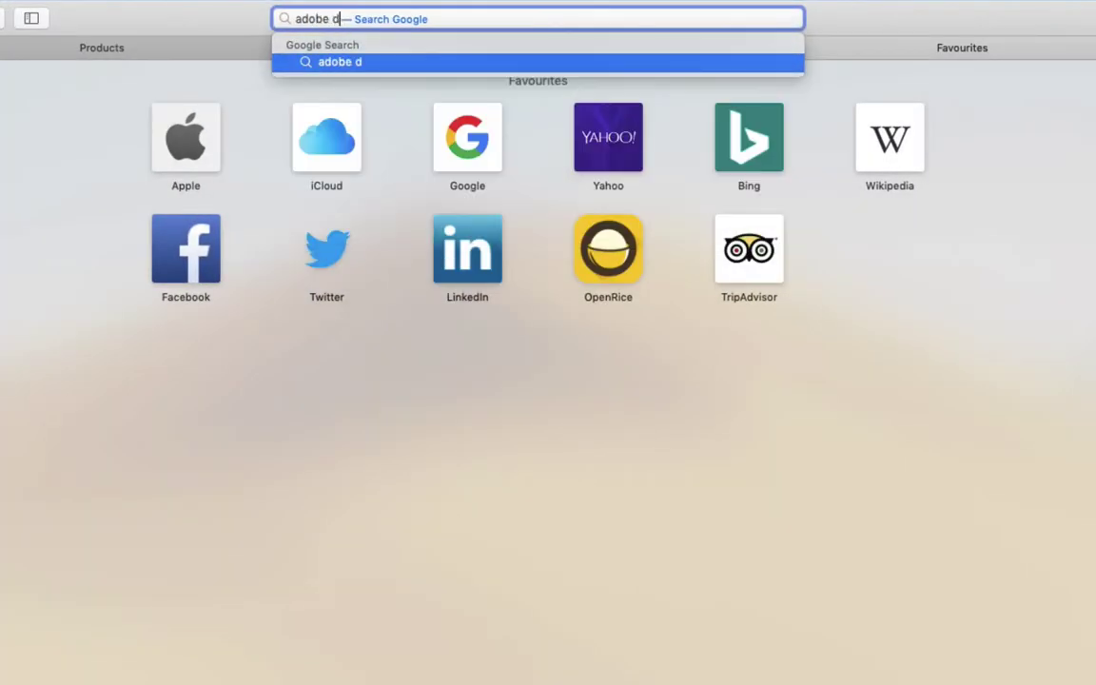
# Search Google for 'adobe digital editions' and open Adobe's official Digital Editions page
pyautogui.write('editions')
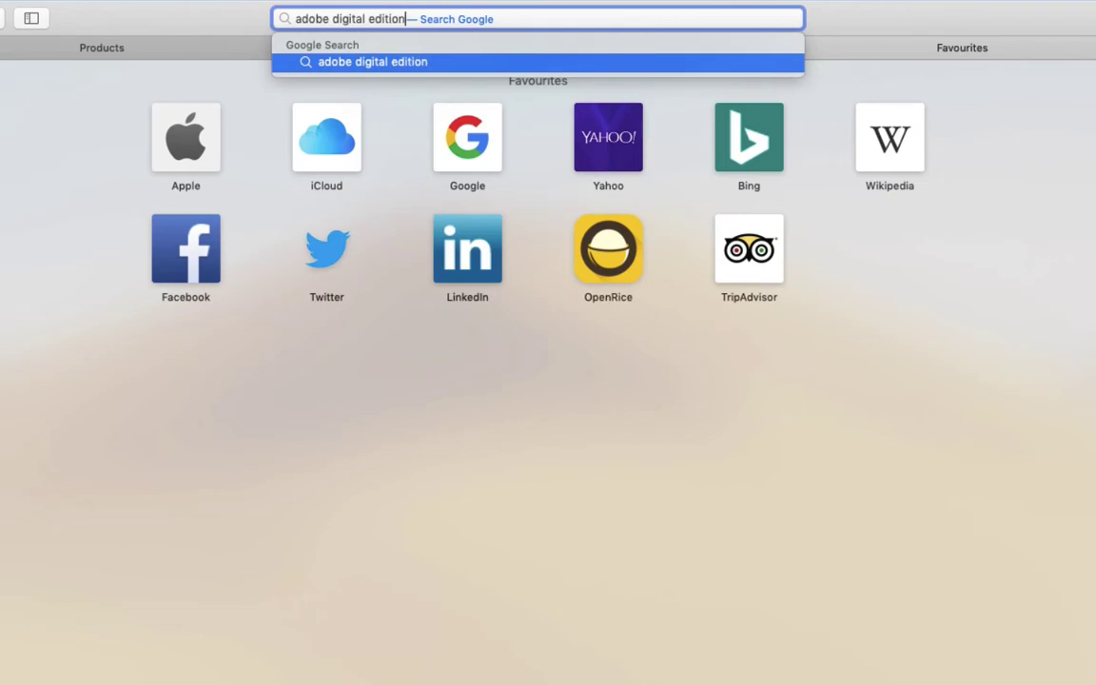
pyautogui.press('Return')
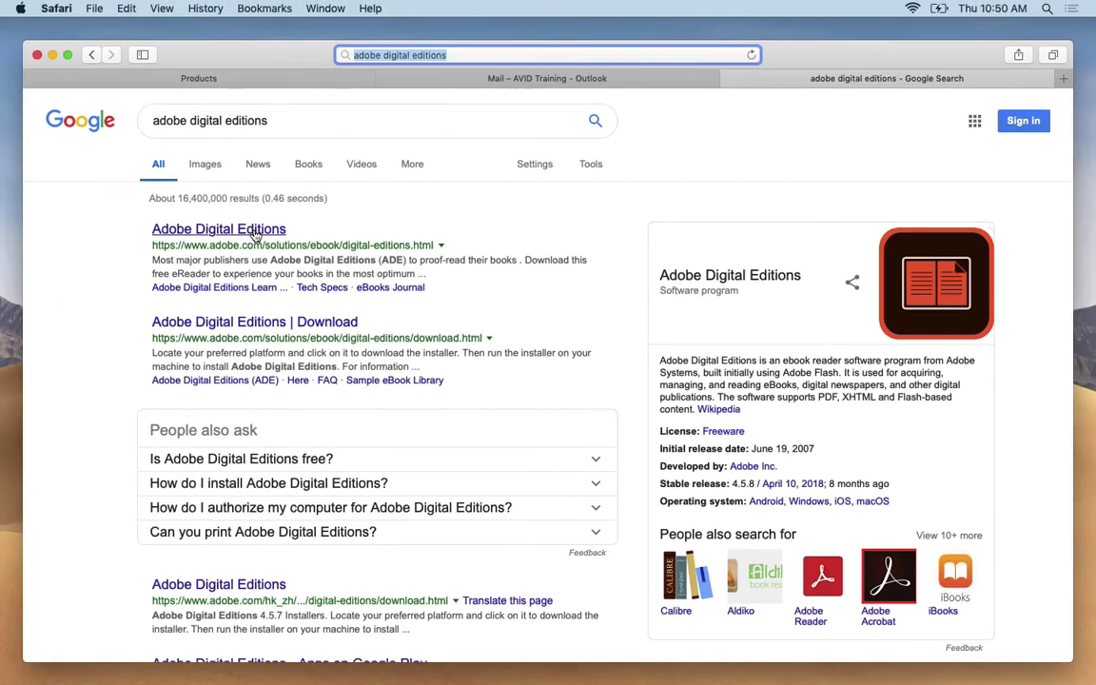
pyautogui.click(255, 231)
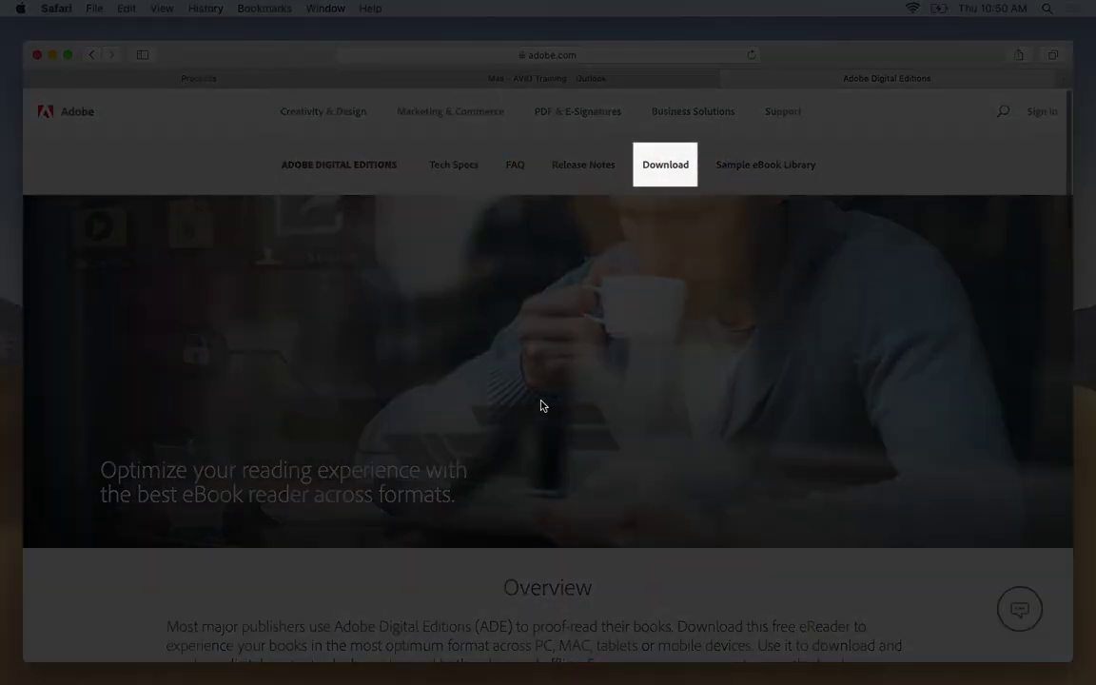
# Download the Adobe Digital Editions 4.5.9 Macintosh installer from the Download page
pyautogui.click(666, 176)
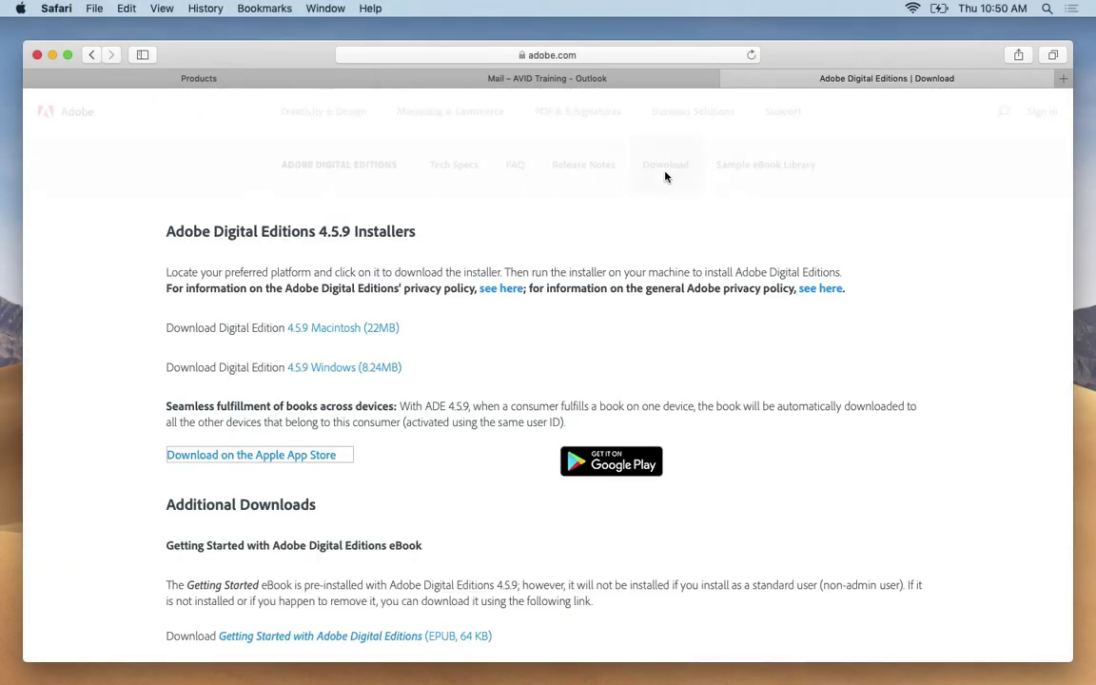
pyautogui.click(351, 333)
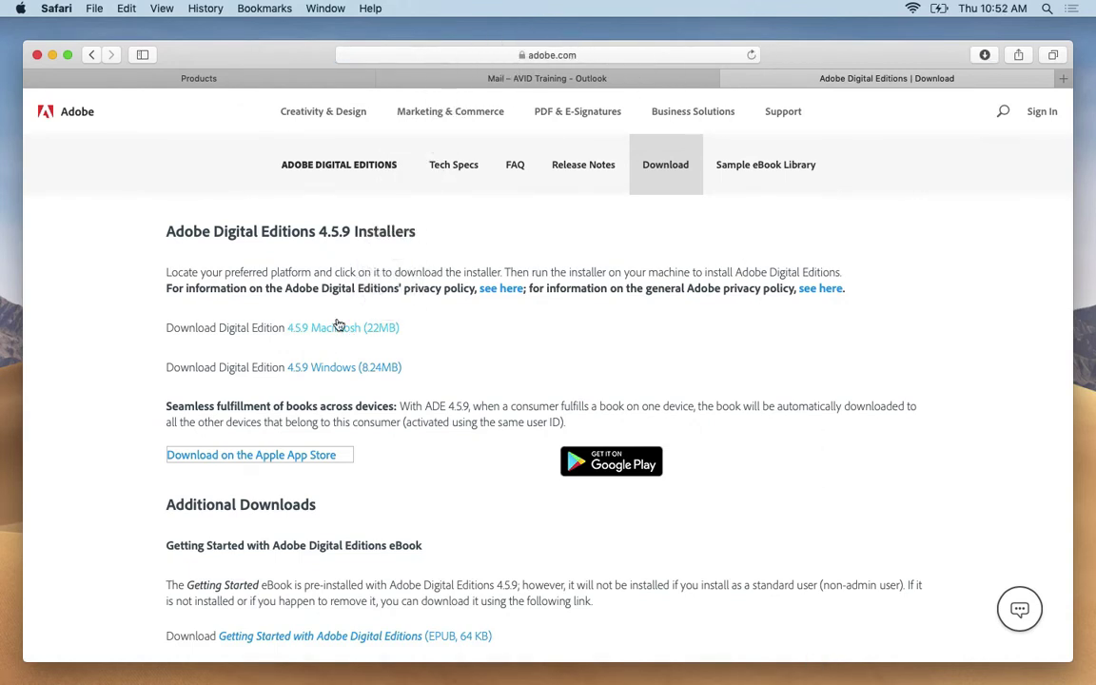
pyautogui.click(57, 9)
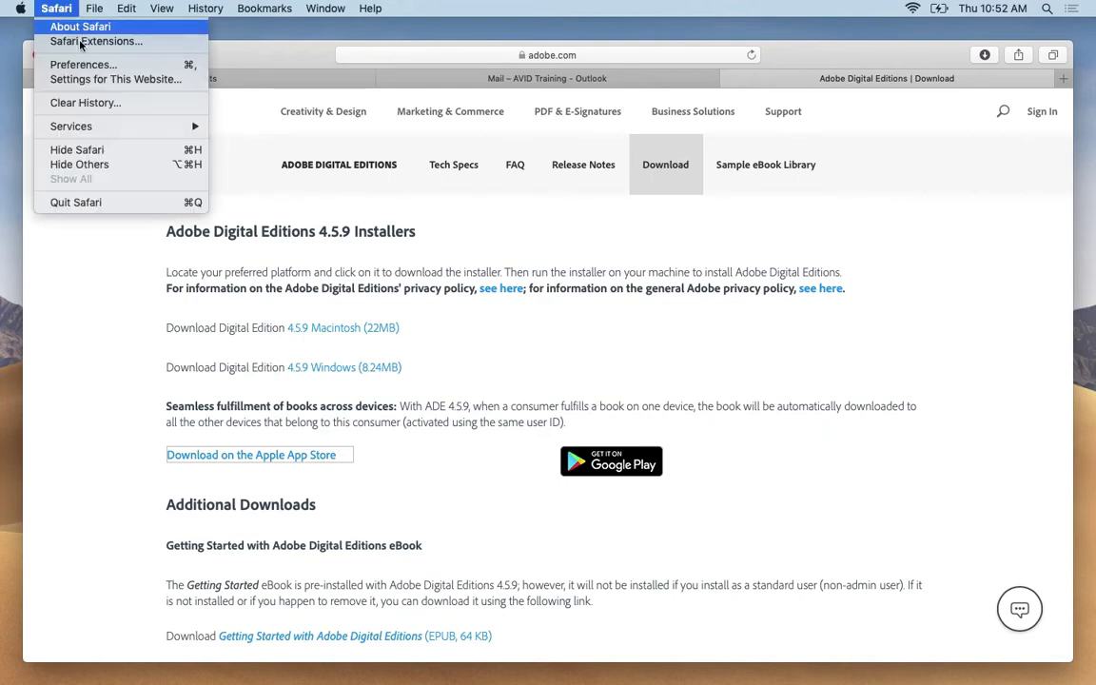
# Hide Safari, mount ADE_4.5_Installer.dmg from Downloads, and launch Digital Editions 4.5 Installer.pkg
pyautogui.click(104, 150)
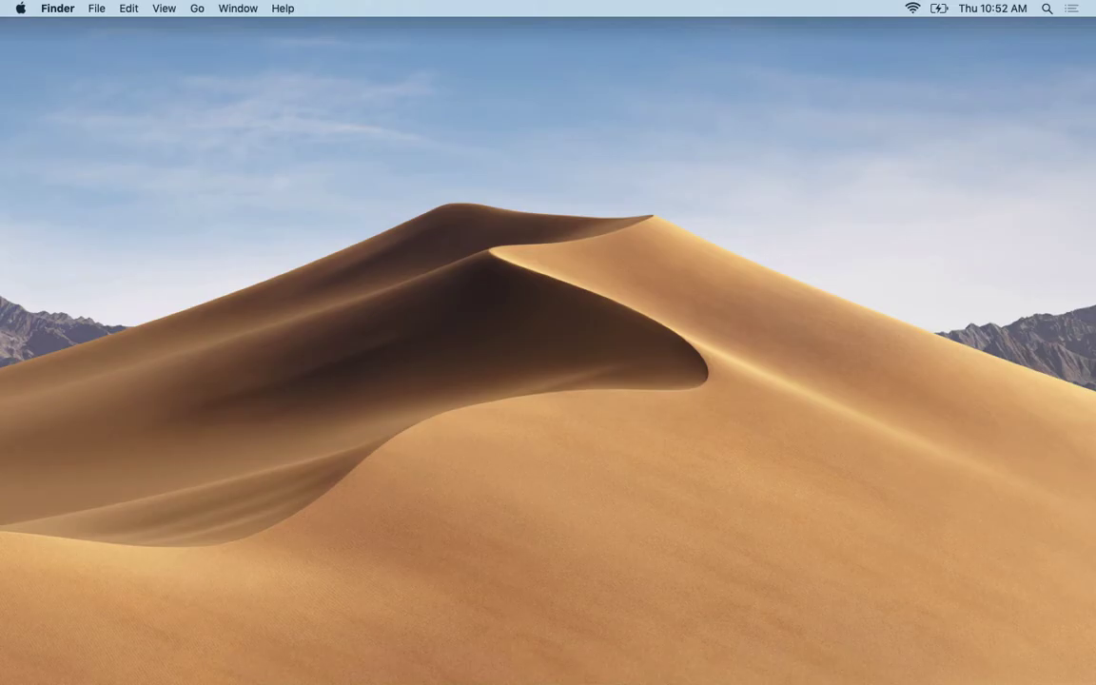
pyautogui.click(811, 673)
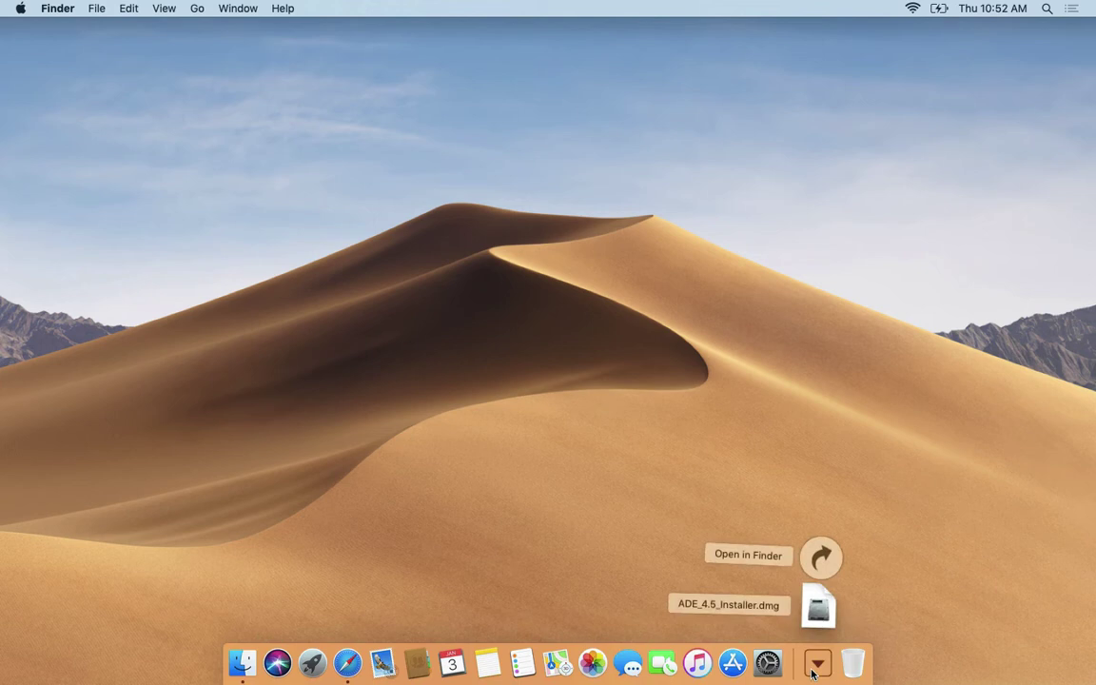
pyautogui.click(821, 616)
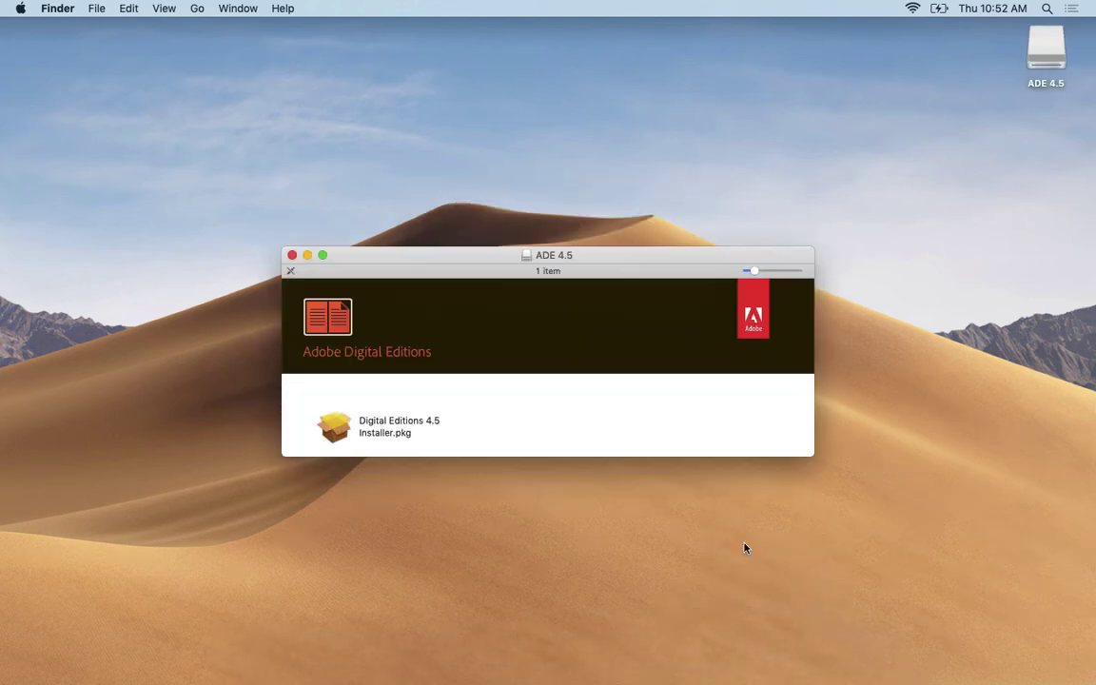
pyautogui.doubleClick(338, 428)
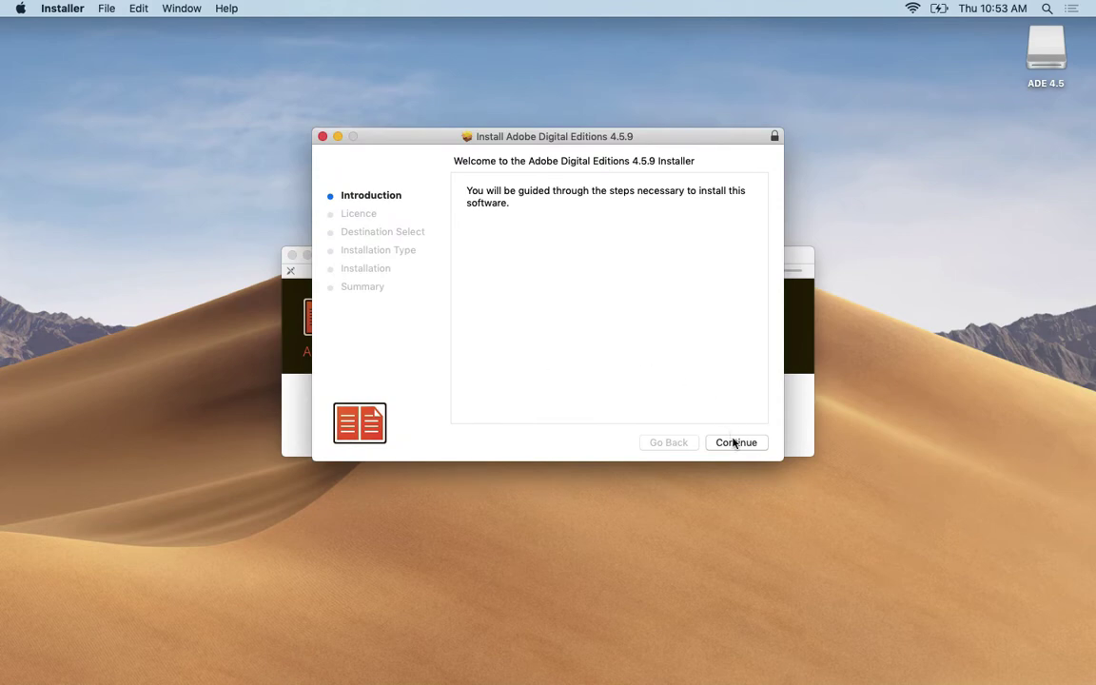
# Install Adobe Digital Editions 4.5.9 on Mac HD, accepting the licence and entering the admin password
pyautogui.click(734, 444)
pyautogui.click(733, 444)
pyautogui.click(698, 258)
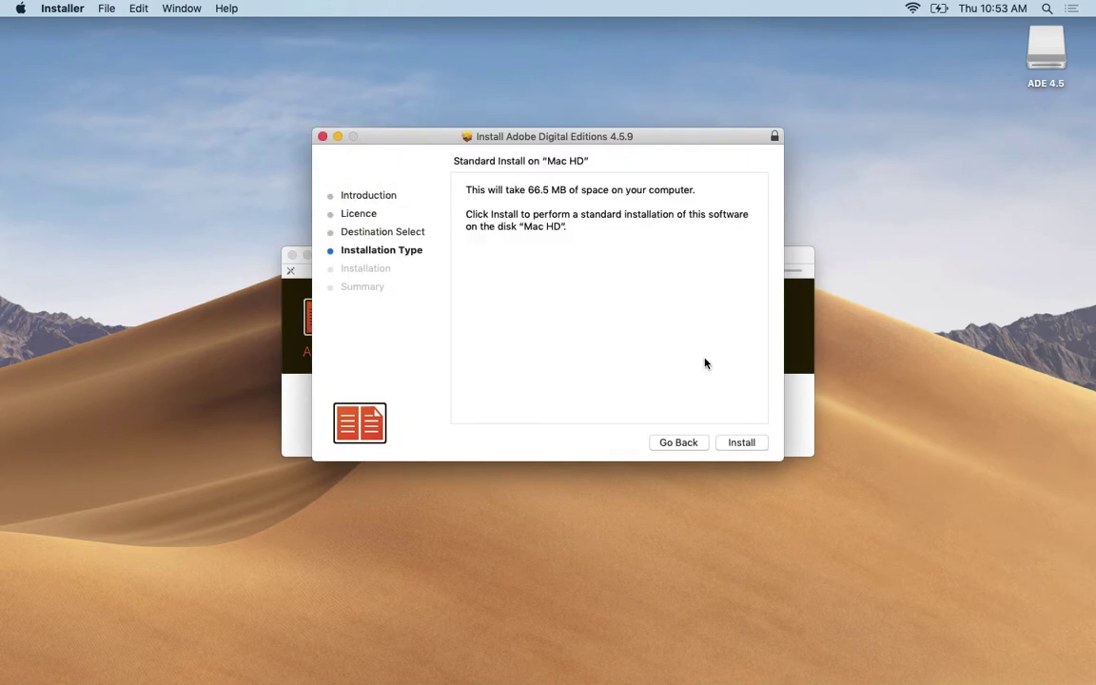
pyautogui.click(741, 448)
pyautogui.write('a')
pyautogui.press('Return')
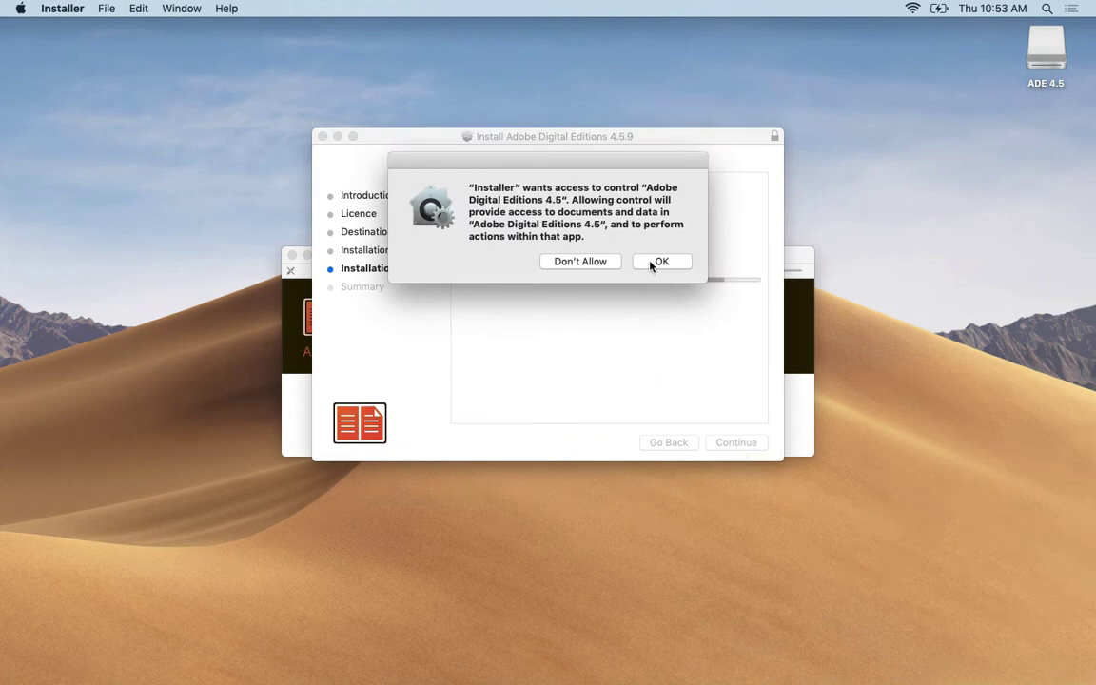
pyautogui.click(653, 262)
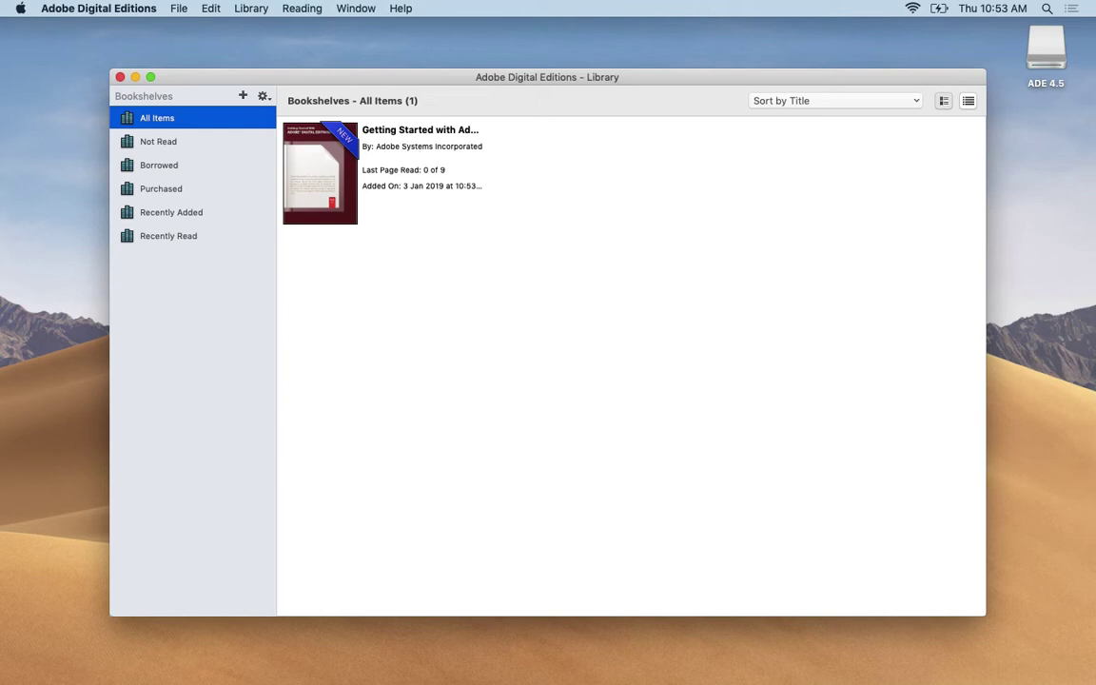
# Authorize this computer via Help > Authorize Computer using the Adobe ID e-mail and password
pyautogui.click(406, 11)
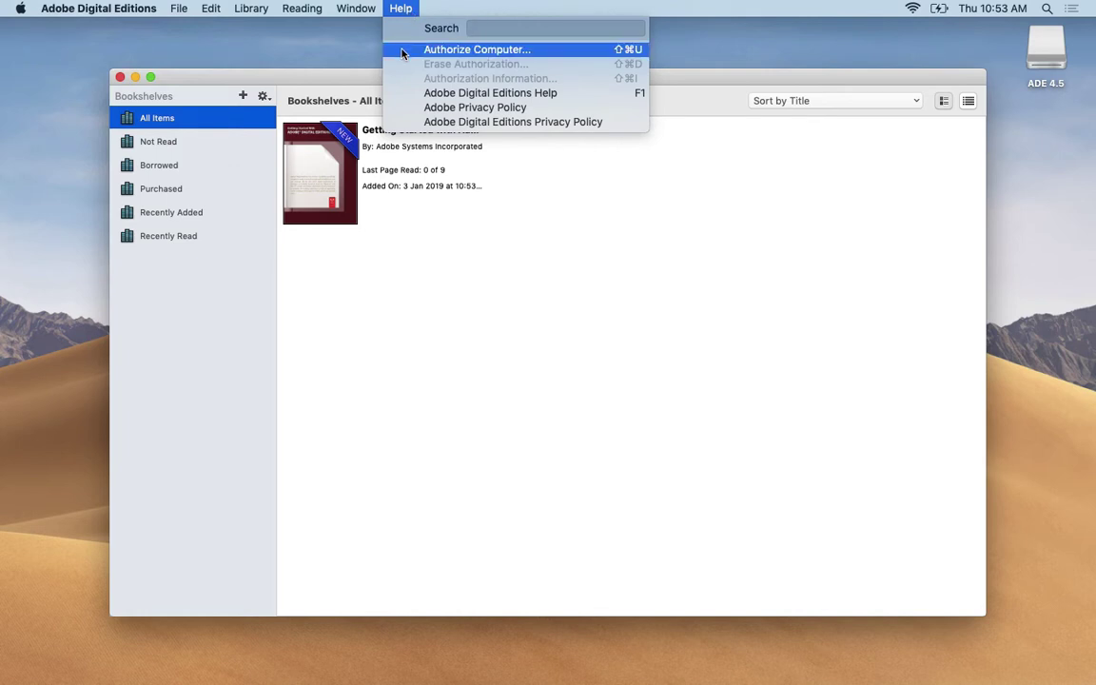
pyautogui.click(403, 53)
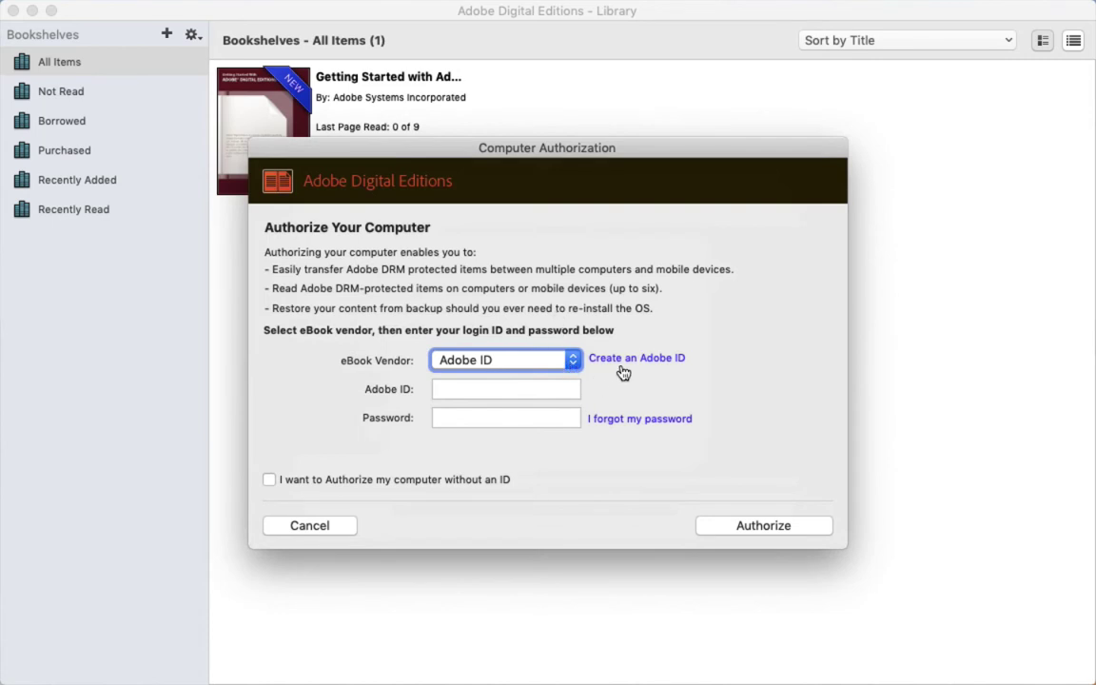
pyautogui.click(558, 390)
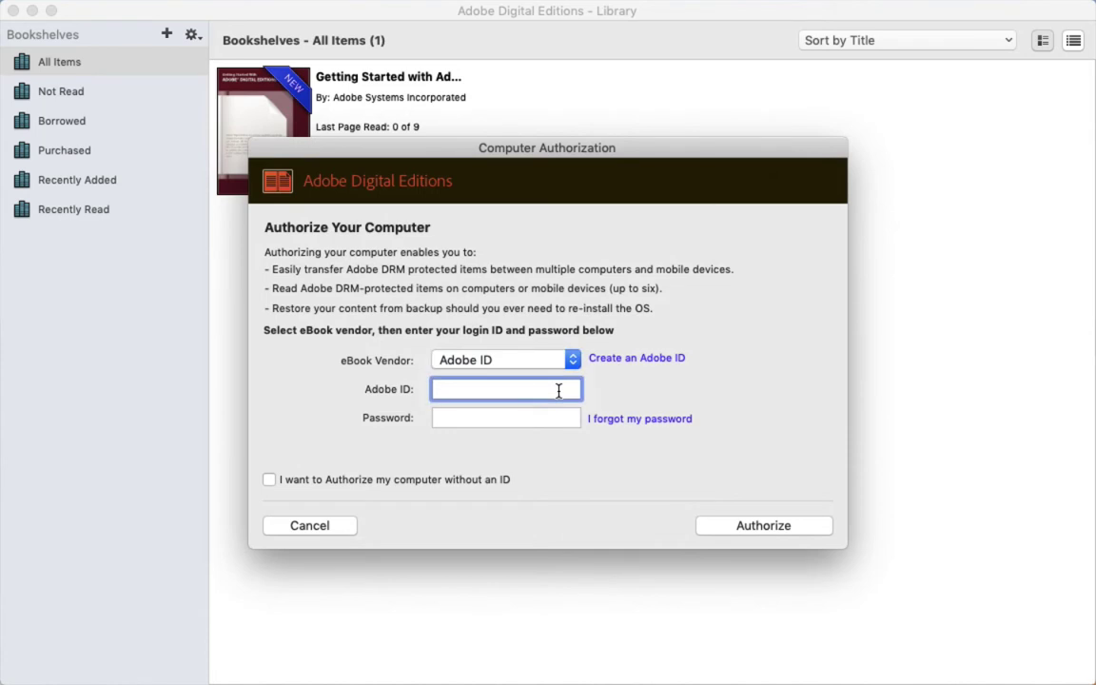
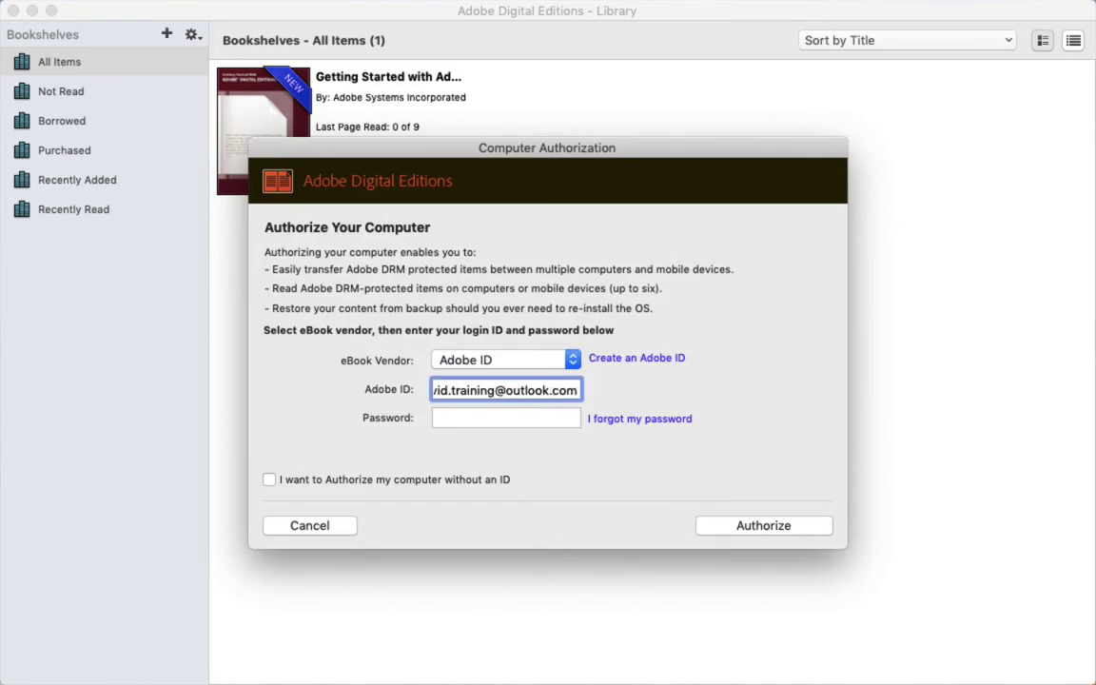
pyautogui.press('Tab')
pyautogui.write('**********')
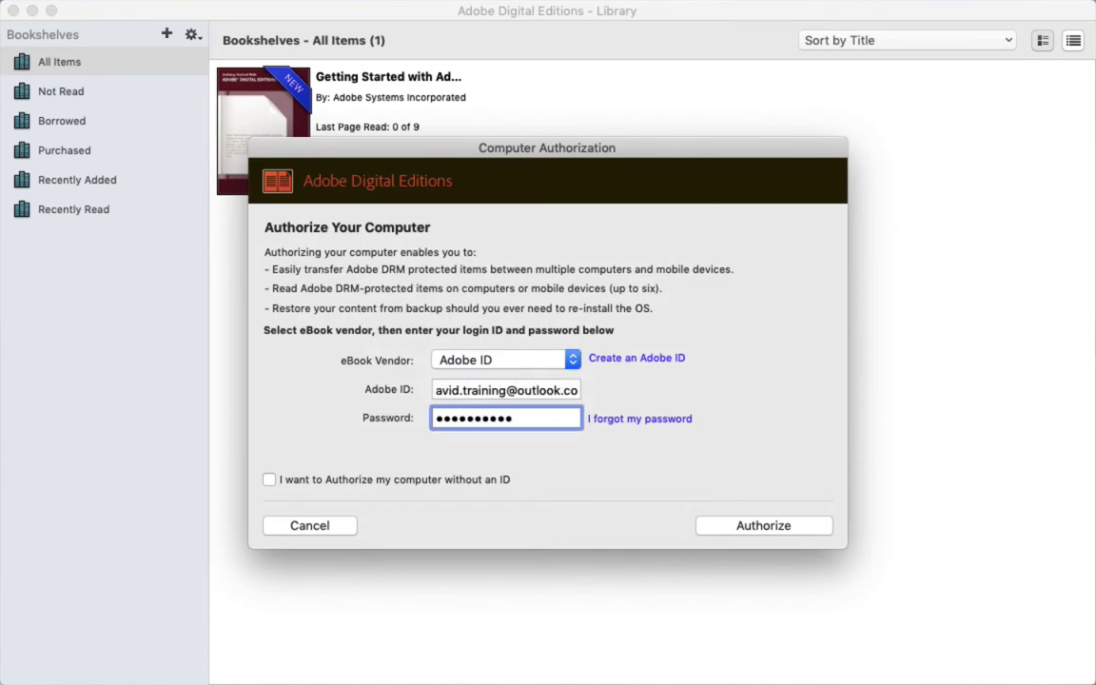
pyautogui.click(719, 530)
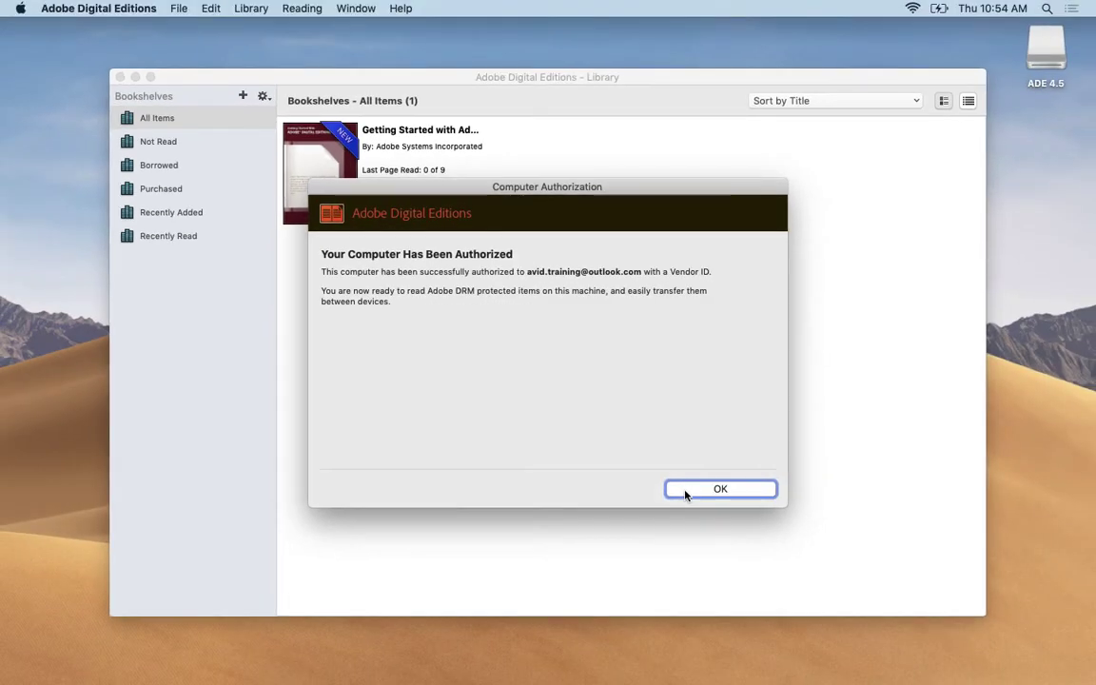
pyautogui.click(686, 491)
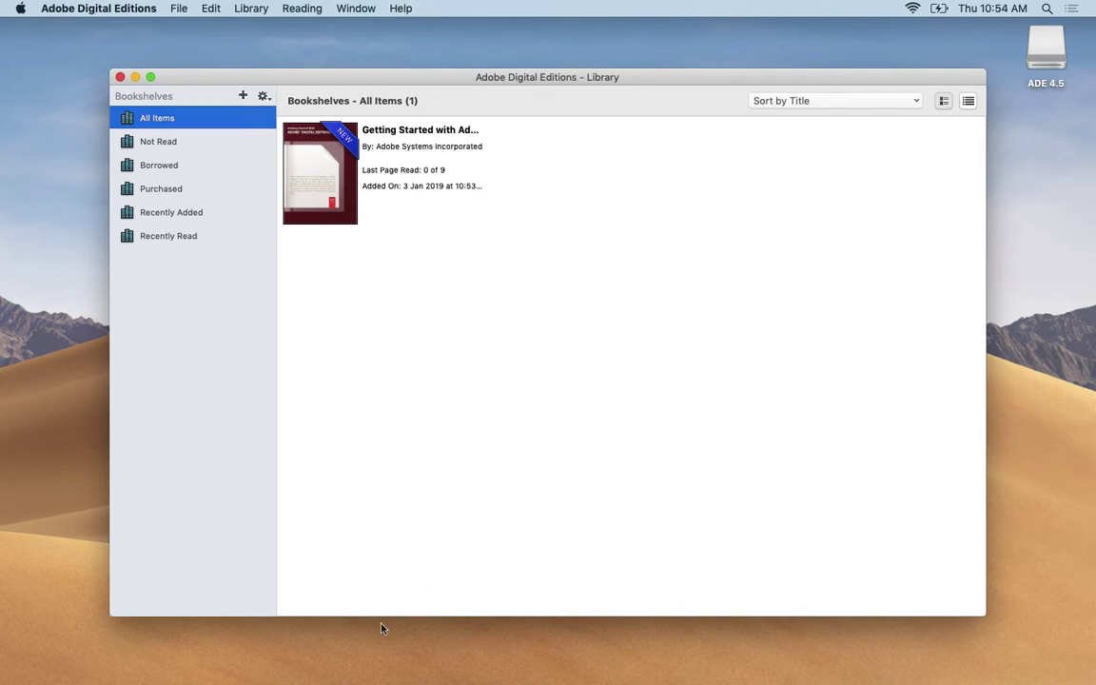
# In Safari, copy the eBook download link from the Avid products page
pyautogui.click(312, 664)
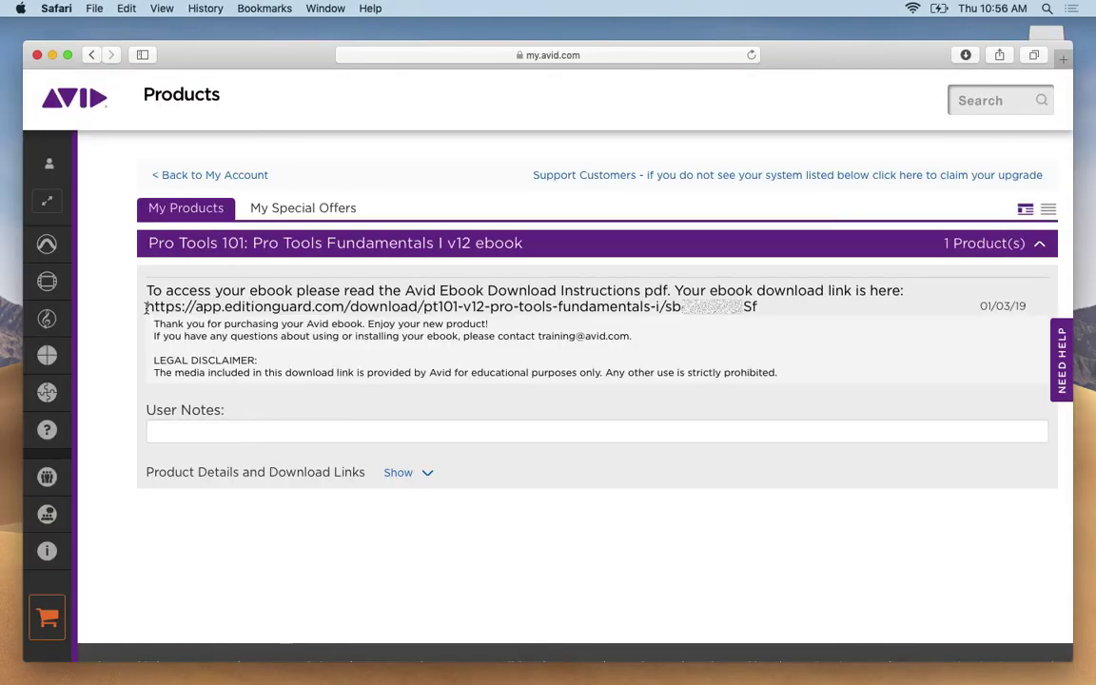
pyautogui.moveTo(146, 306); pyautogui.dragTo(762, 308)
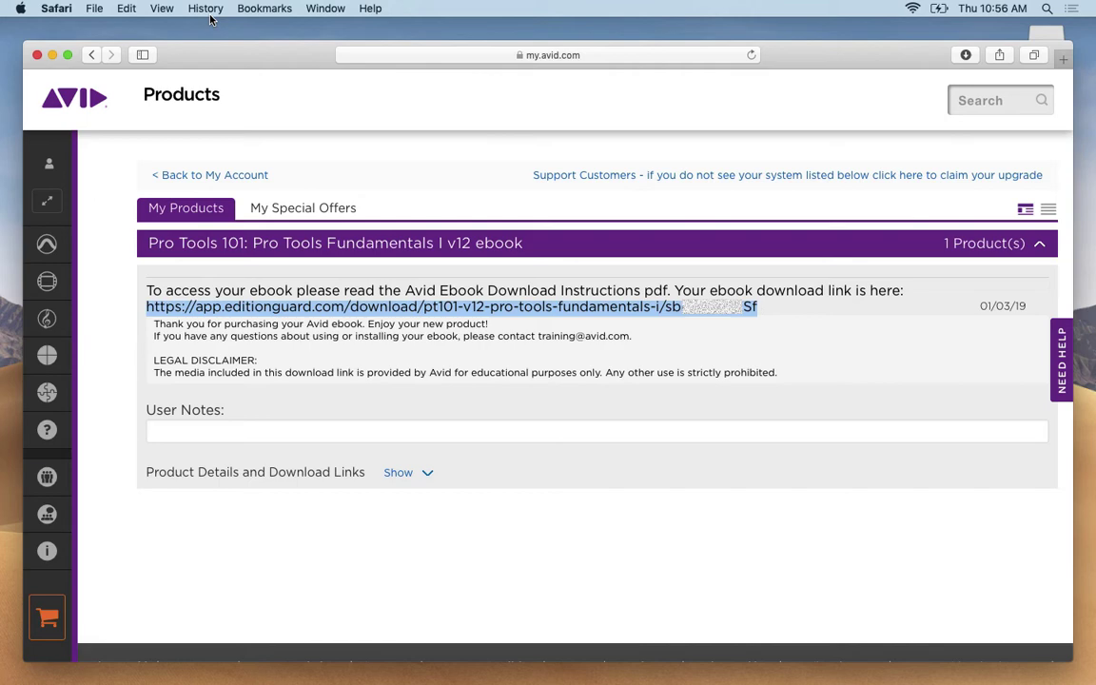
pyautogui.click(132, 11)
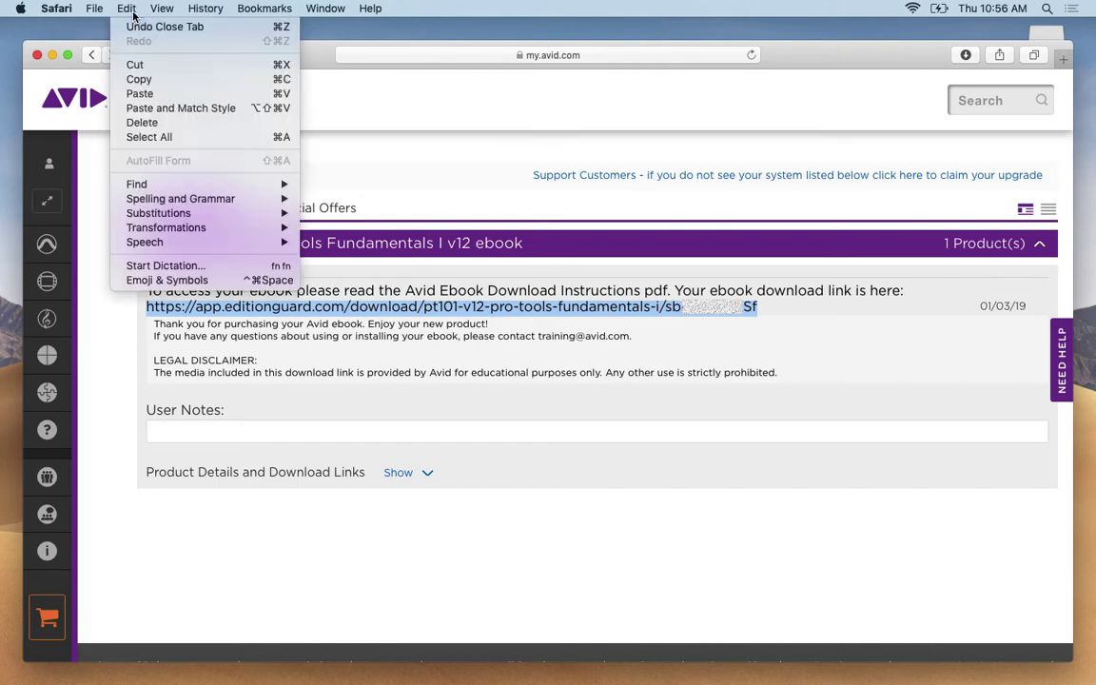
pyautogui.click(154, 81)
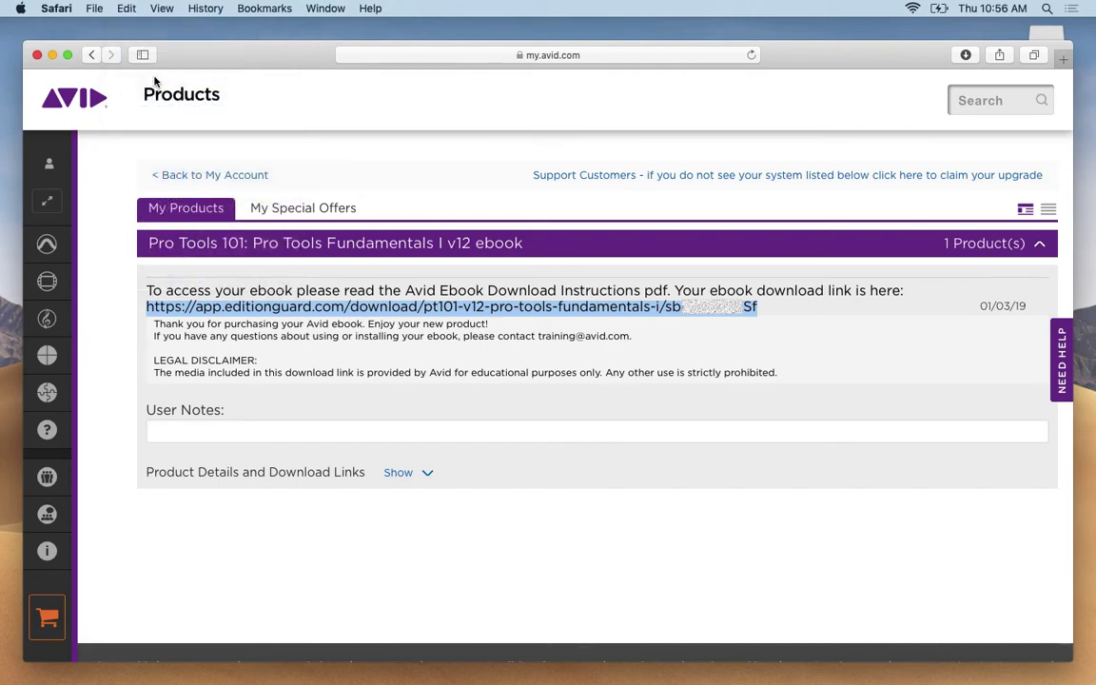
# Load the copied link in a new tab and download the PT101 eBook's .acsm file from EditionGuard
pyautogui.click(1062, 61)
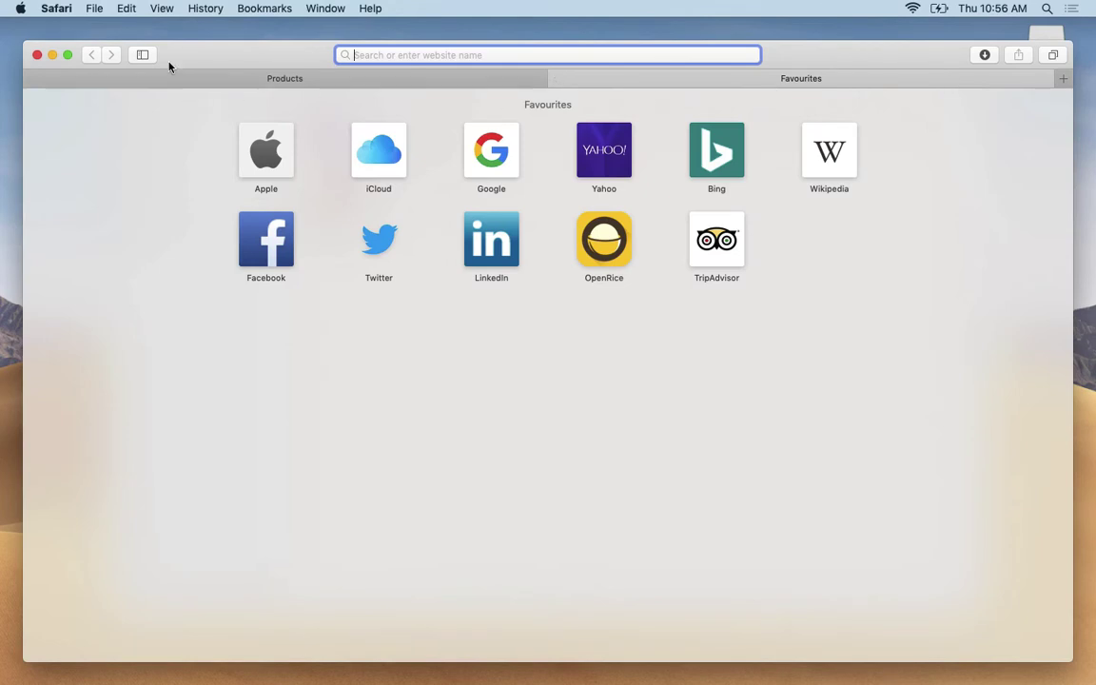
pyautogui.click(129, 11)
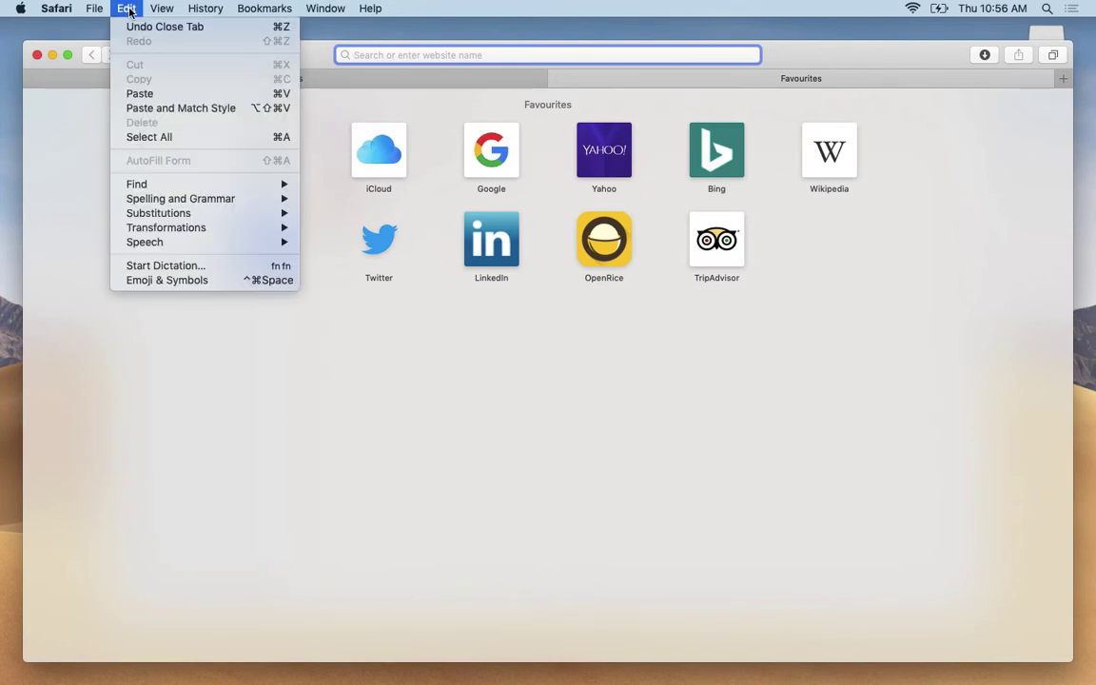
pyautogui.click(179, 94)
pyautogui.press('Return')
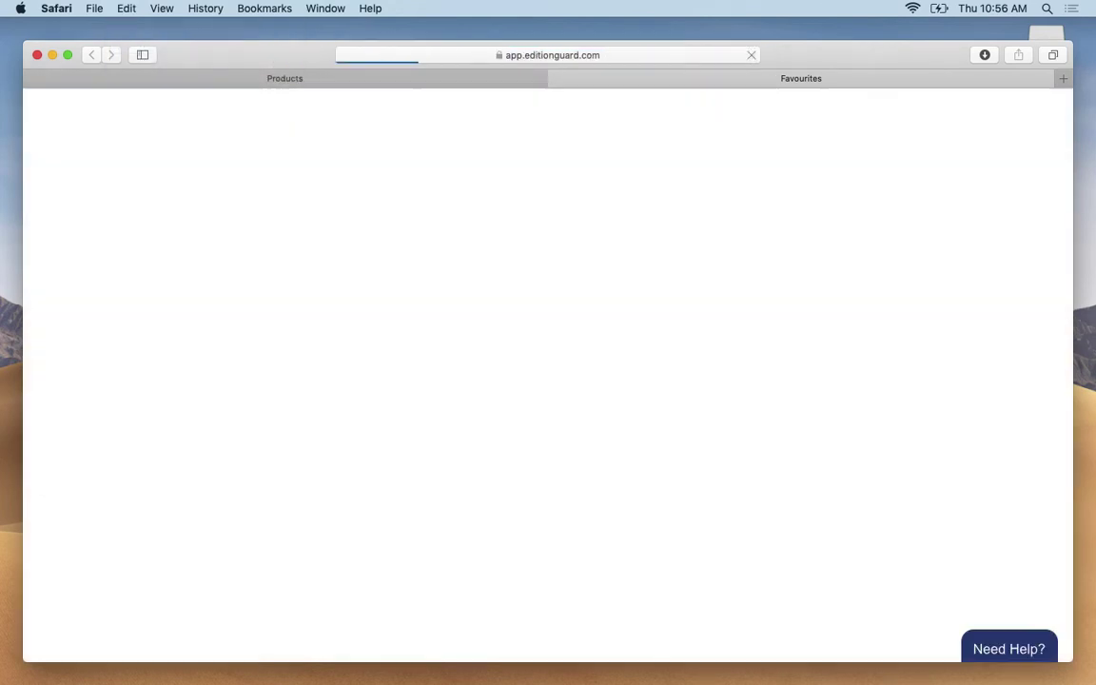
pyautogui.scroll(-5, 294, 362)
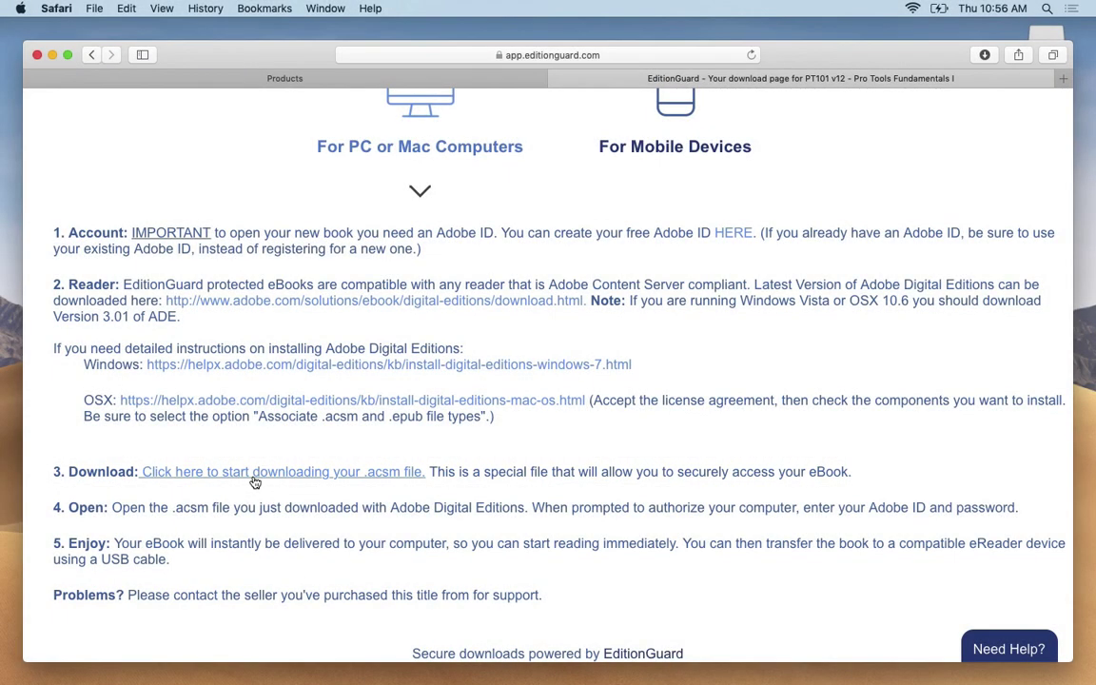
pyautogui.click(255, 482)
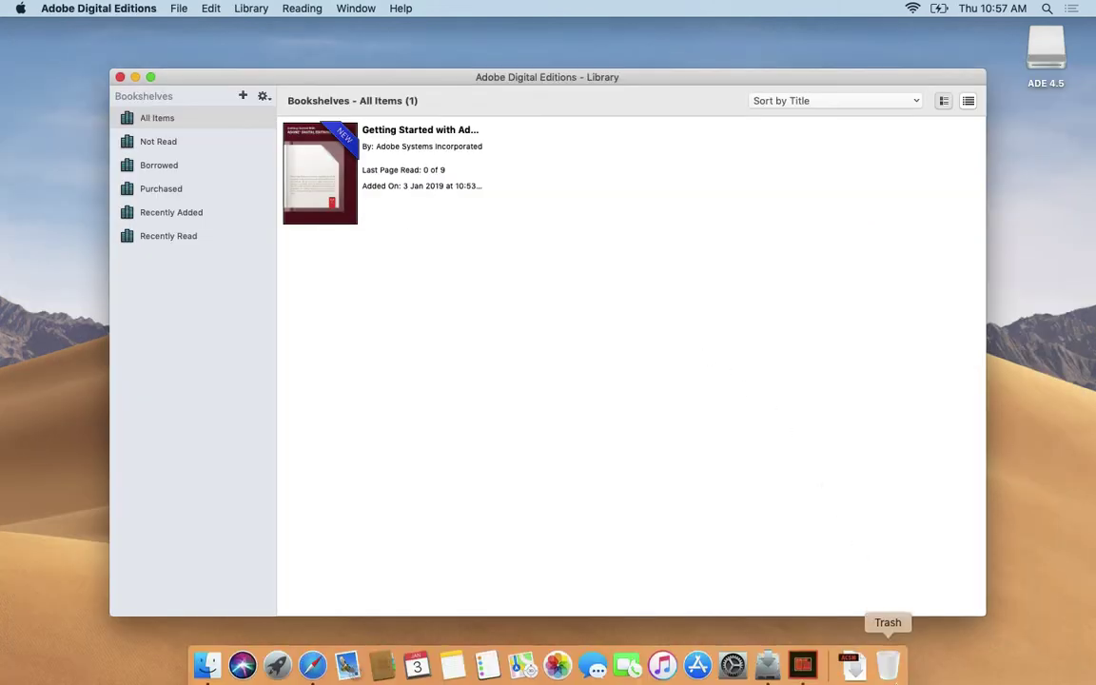
# Open the downloaded .acsm from the Dock's Downloads stack, preview a page of PT101 v12, then return to the Library
pyautogui.click(854, 666)
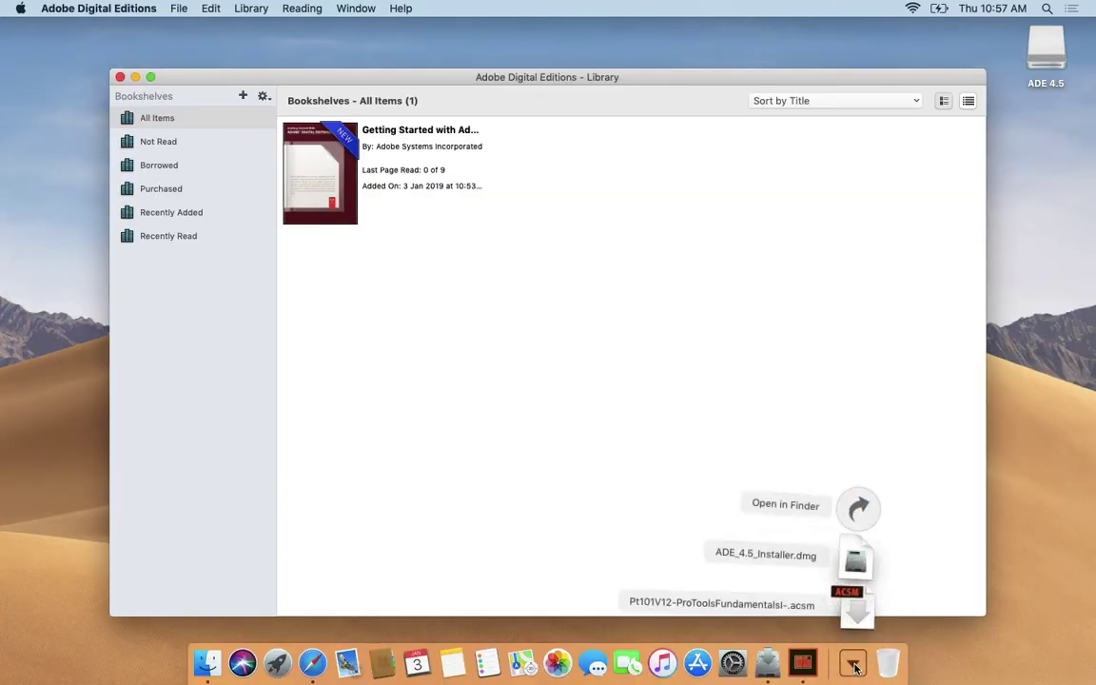
pyautogui.click(857, 609)
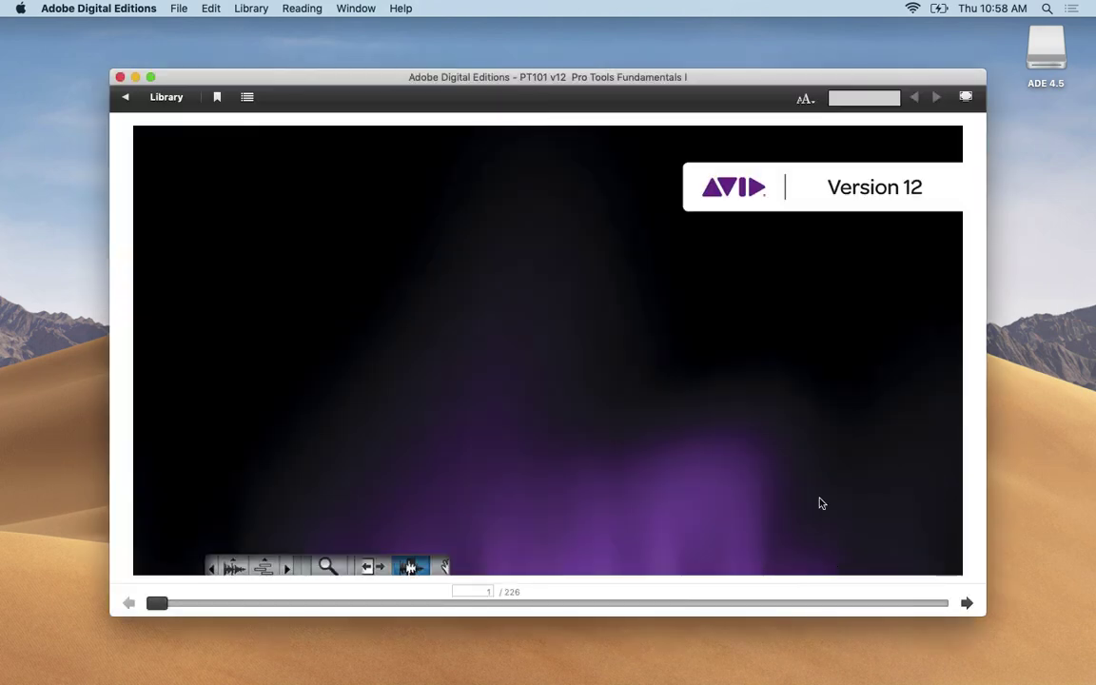
pyautogui.press('Right')
pyautogui.press('Right')
pyautogui.press('Right')
pyautogui.press('Right')
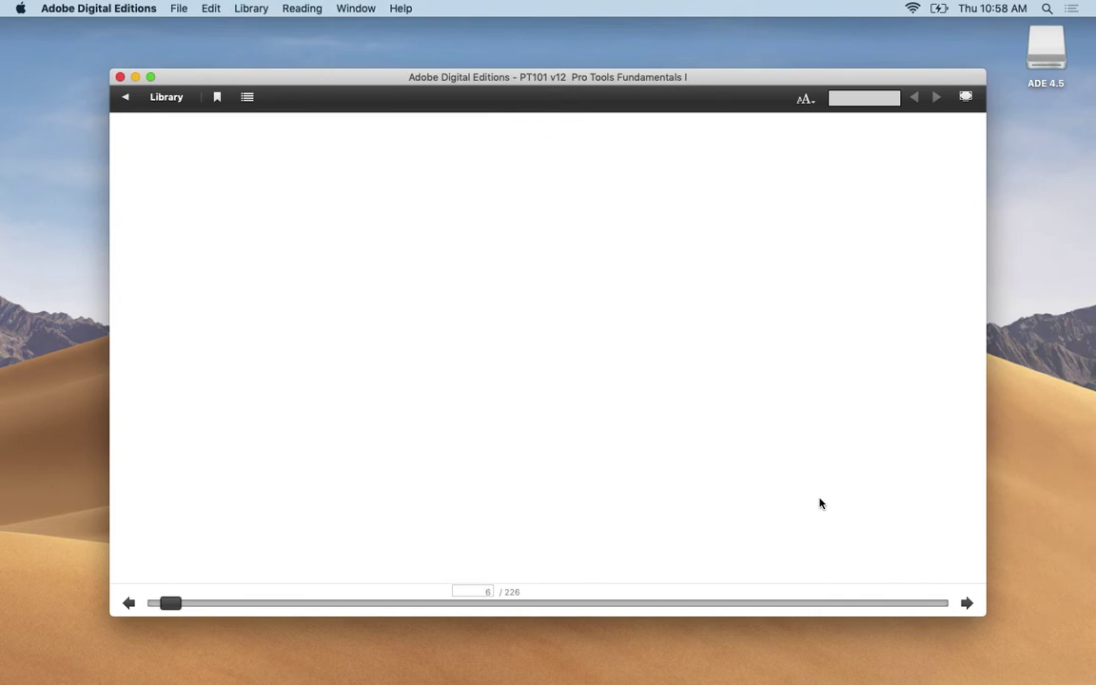
pyautogui.press('Left')
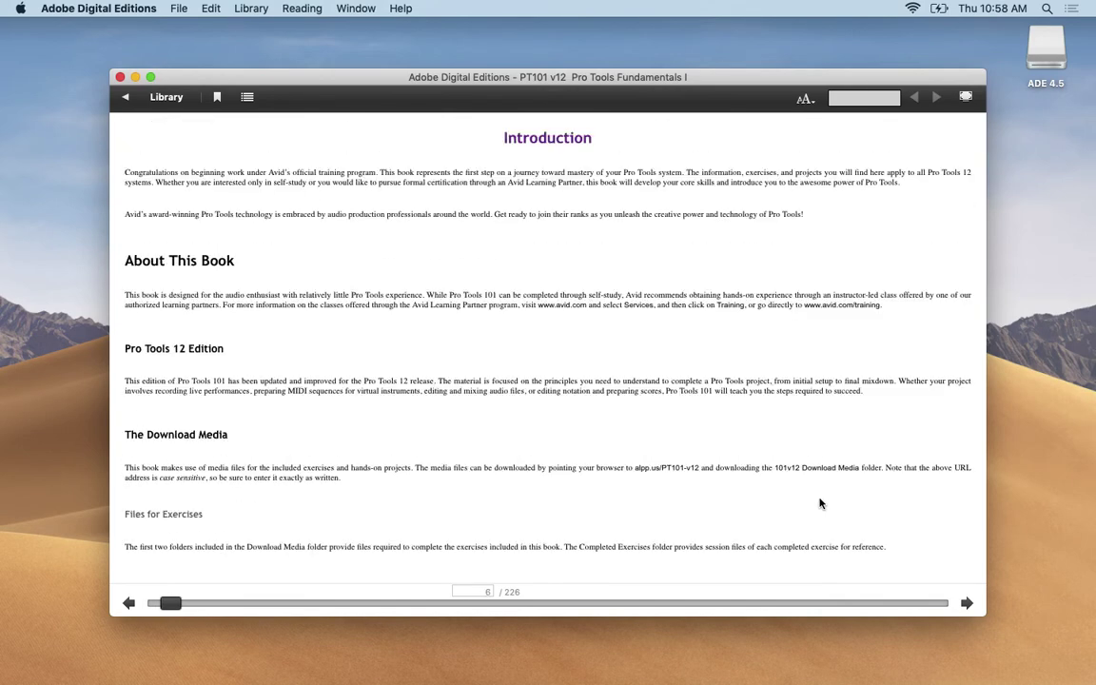
pyautogui.press('Left')
pyautogui.press('Left')
pyautogui.press('Left')
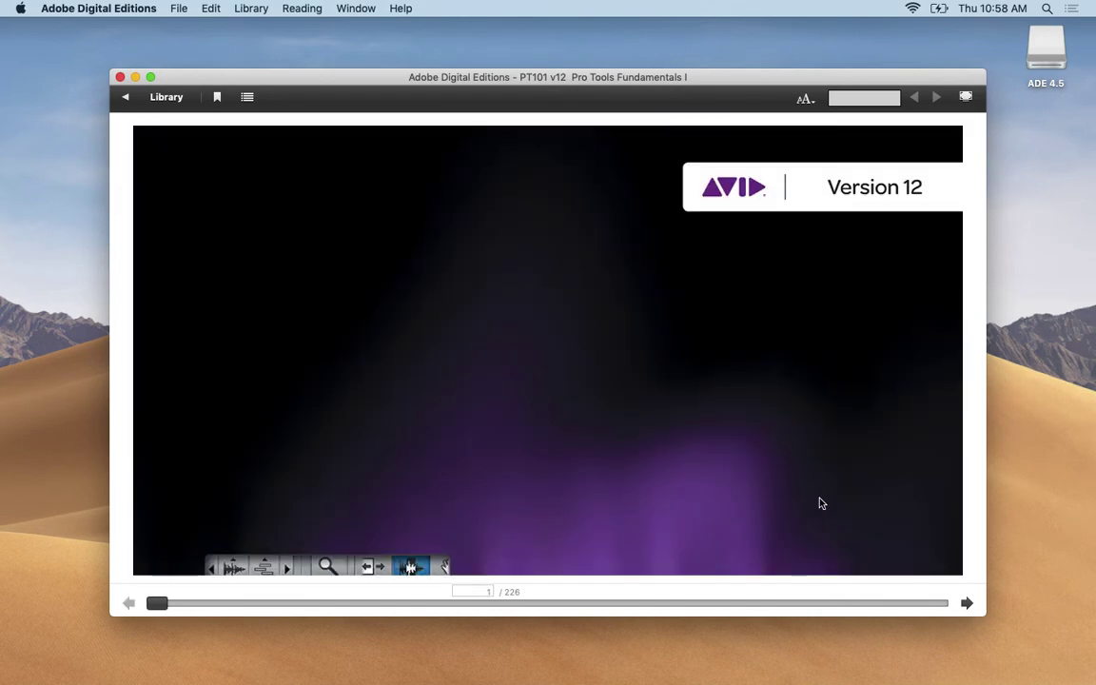
pyautogui.click(170, 99)
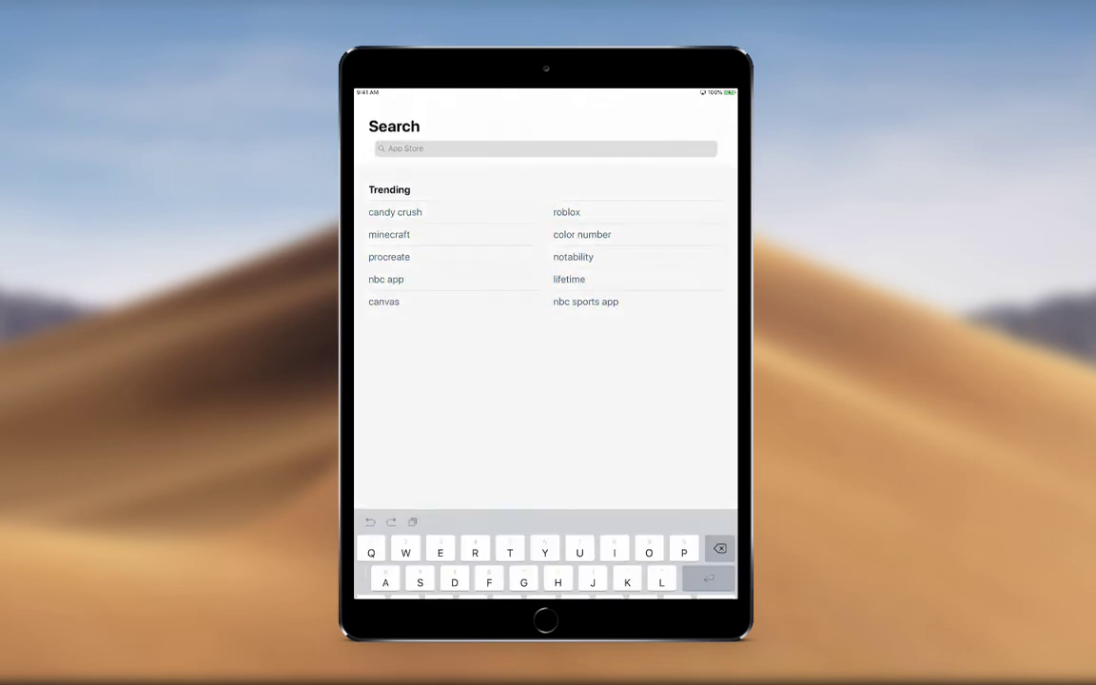
# Search the iPad App Store for 'Adobe digital editions'
pyautogui.write('Adobe digital ed')
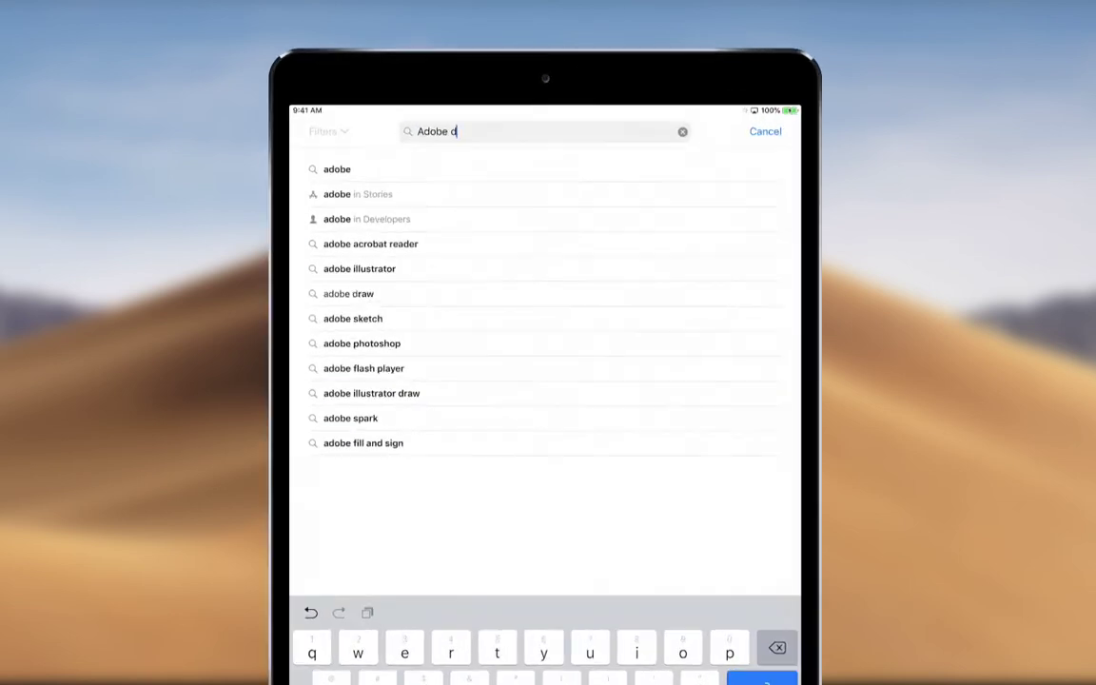
pyautogui.write('itions')
pyautogui.press('Return')
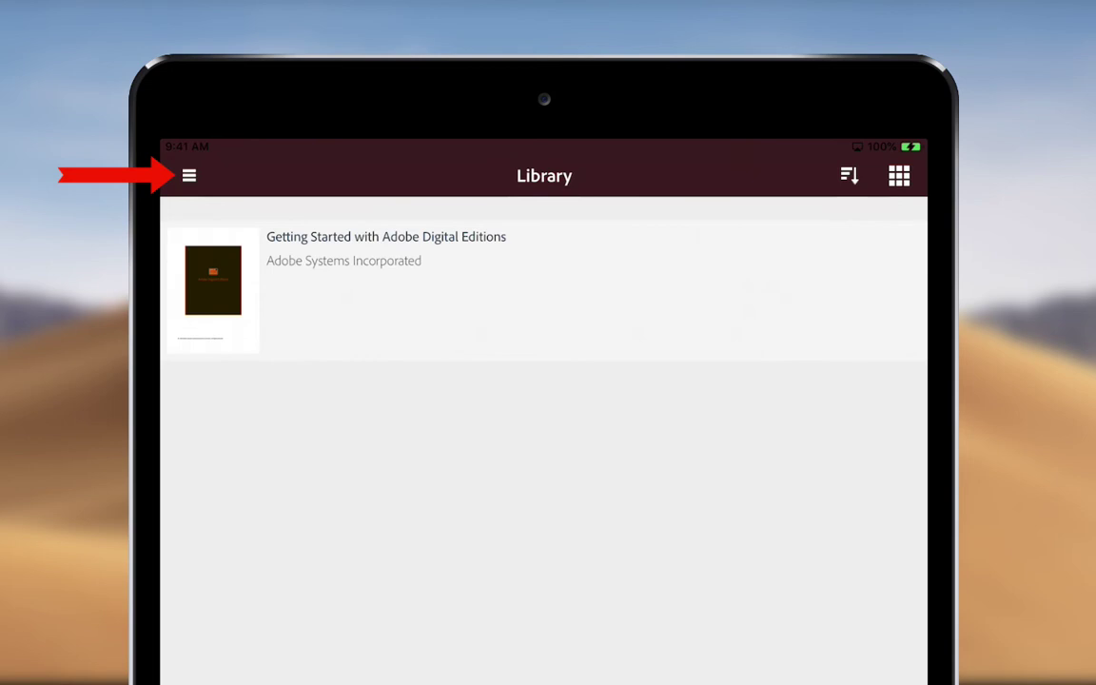
# From the side menu's Settings, authorize the iPad app with the Adobe ID e-mail and password
pyautogui.click(190, 175)
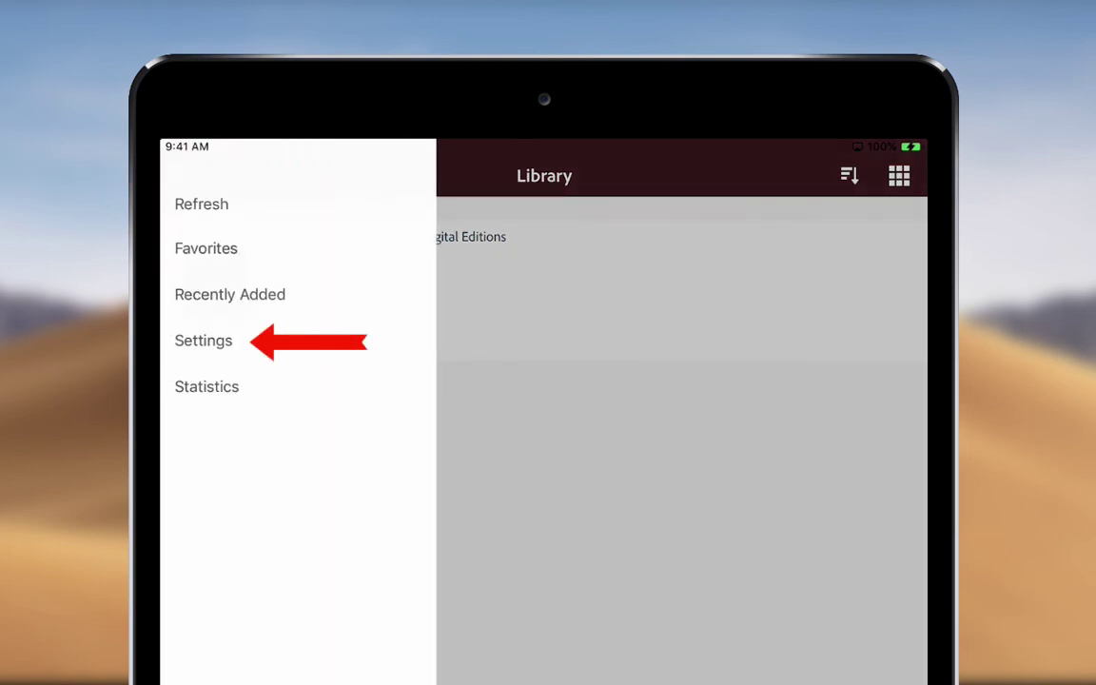
pyautogui.click(203, 339)
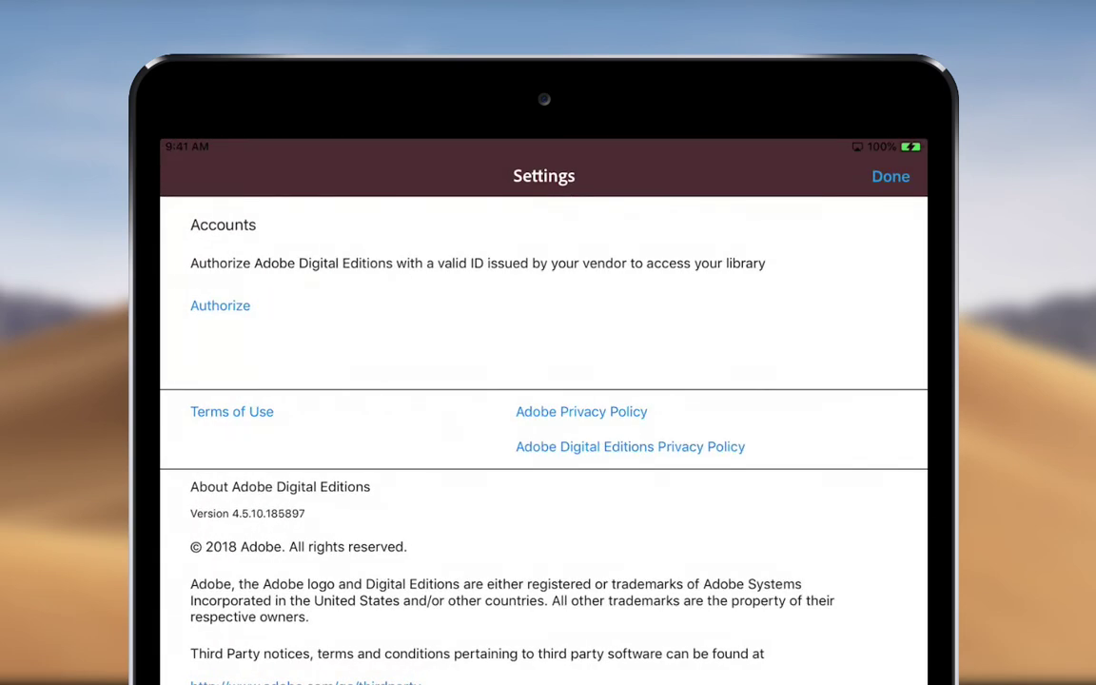
pyautogui.click(219, 306)
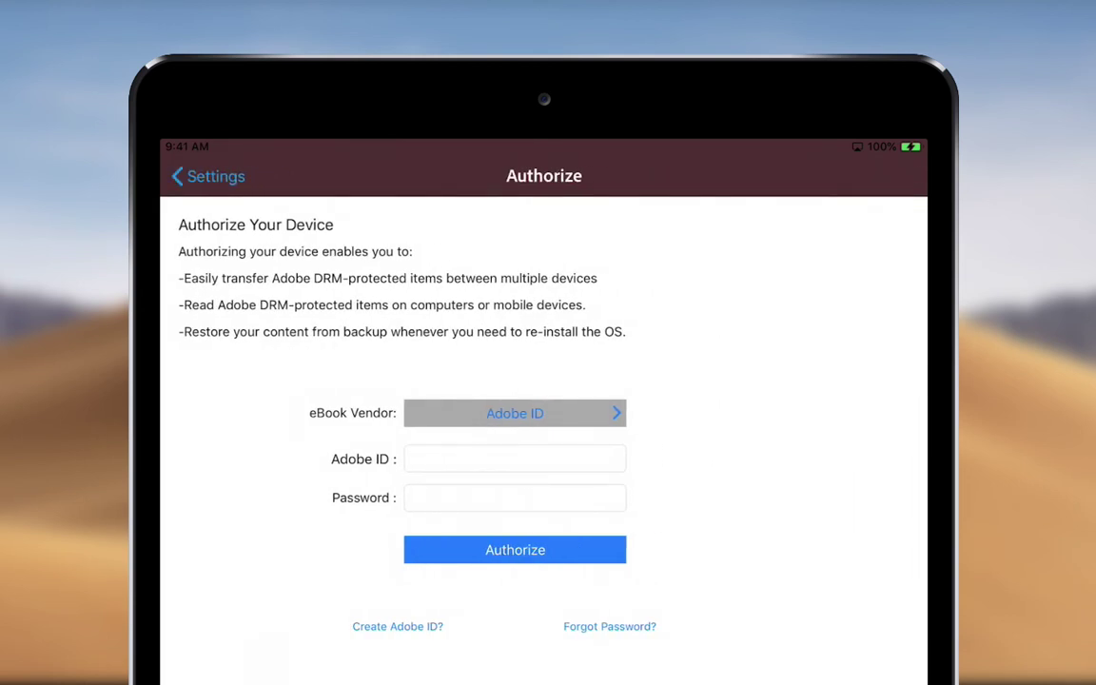
pyautogui.click(515, 458)
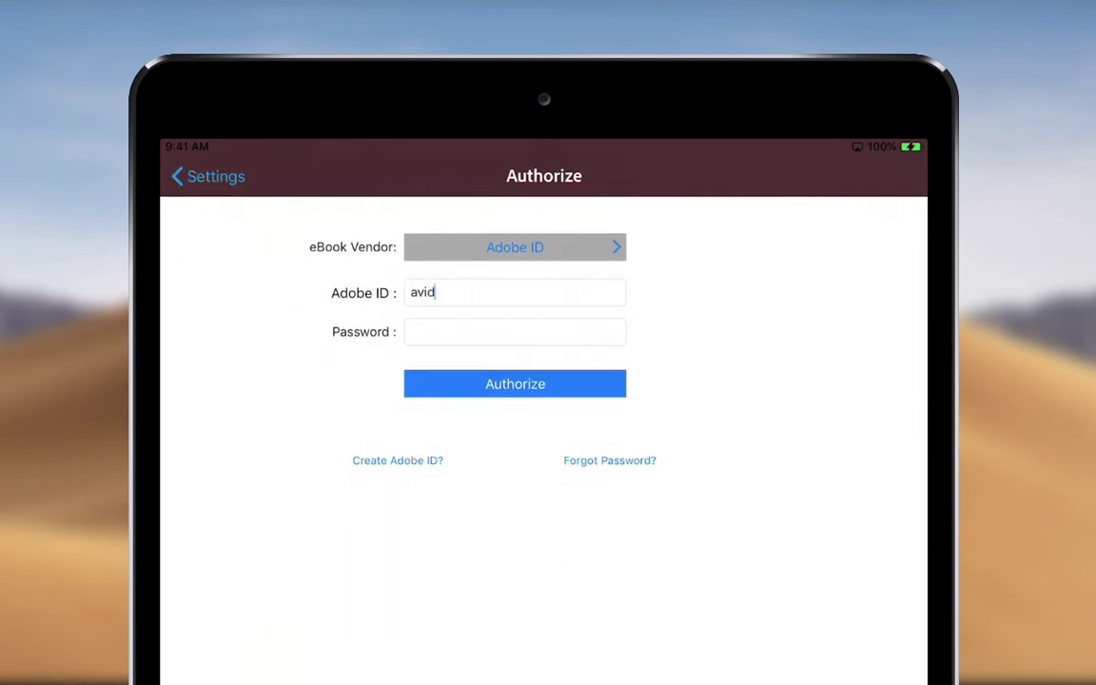
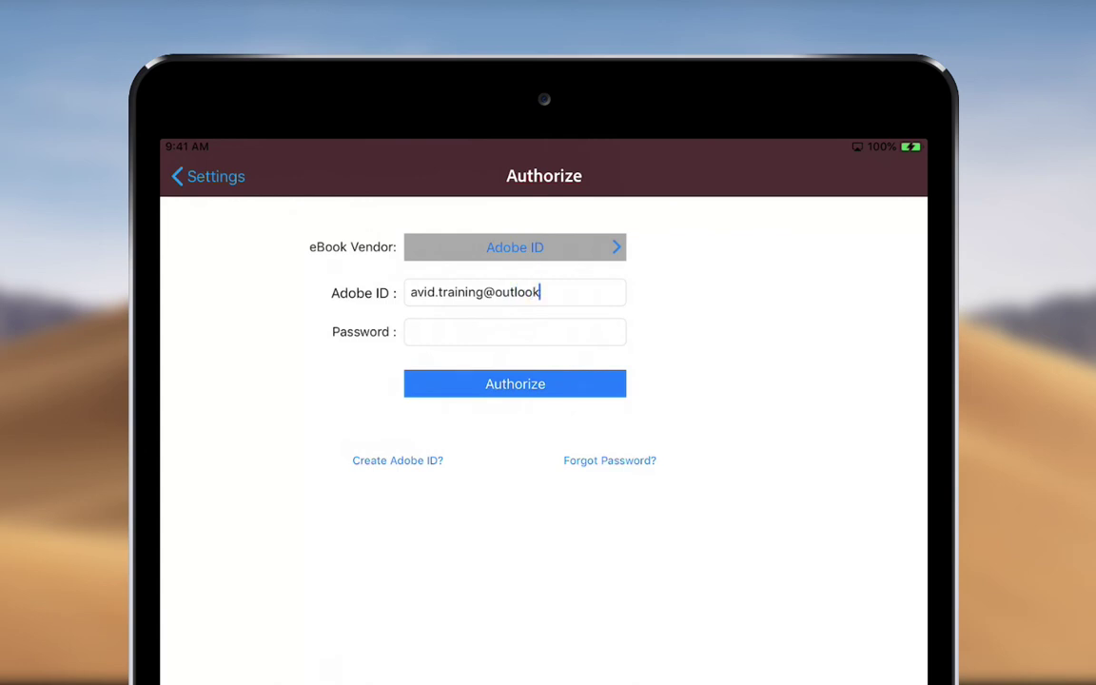
pyautogui.click(515, 331)
pyautogui.write('••••••••••')
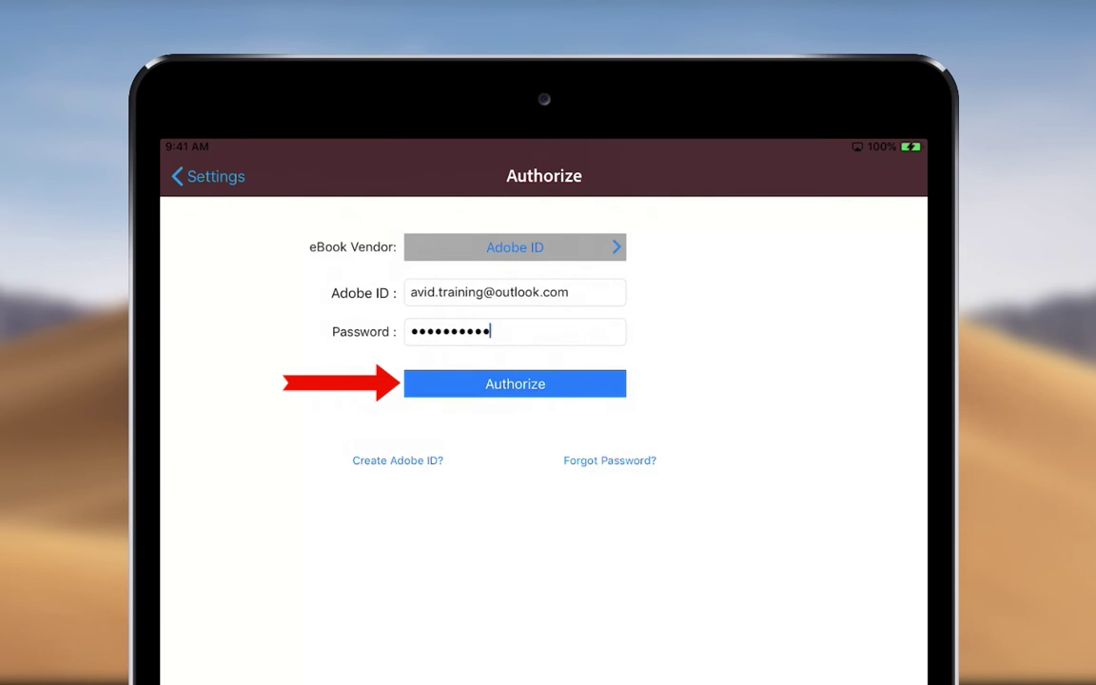
pyautogui.click(515, 386)
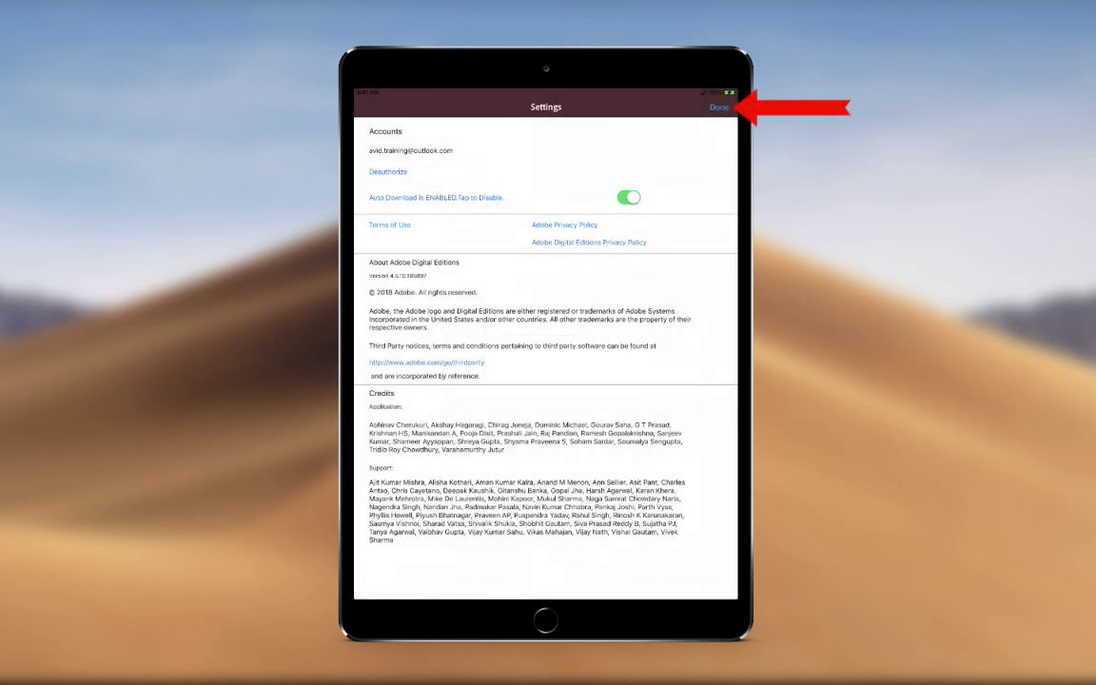
# Open the Pro Tools Fundamentals I book and jump to Lesson 2 through its Contents
pyautogui.click(720, 107)
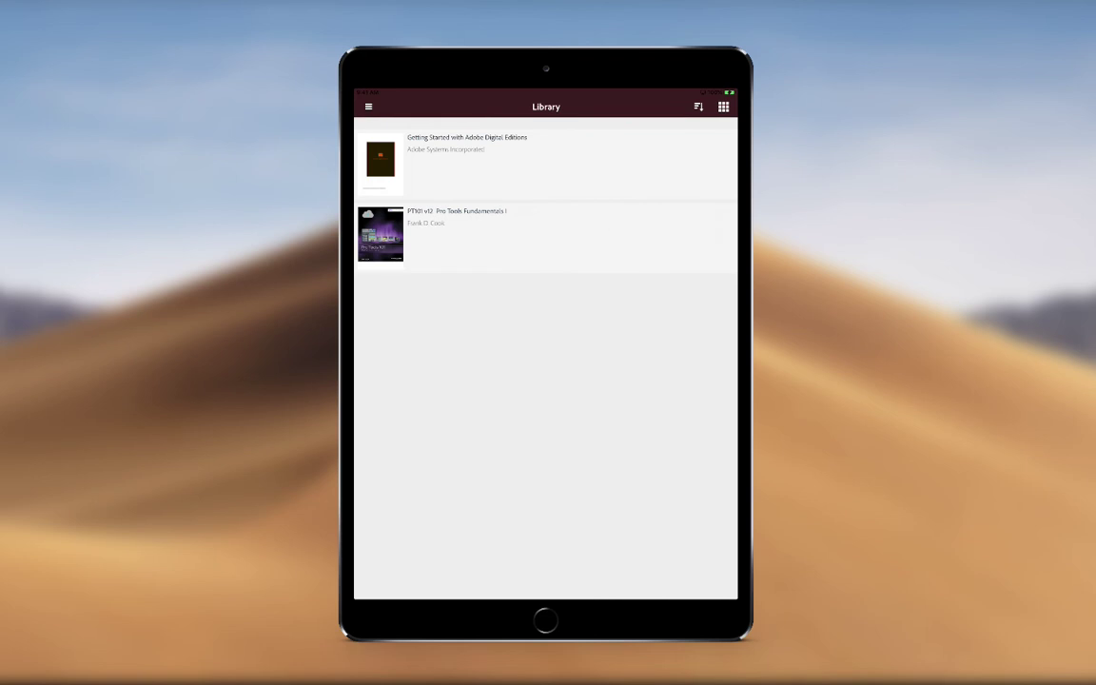
pyautogui.click(476, 238)
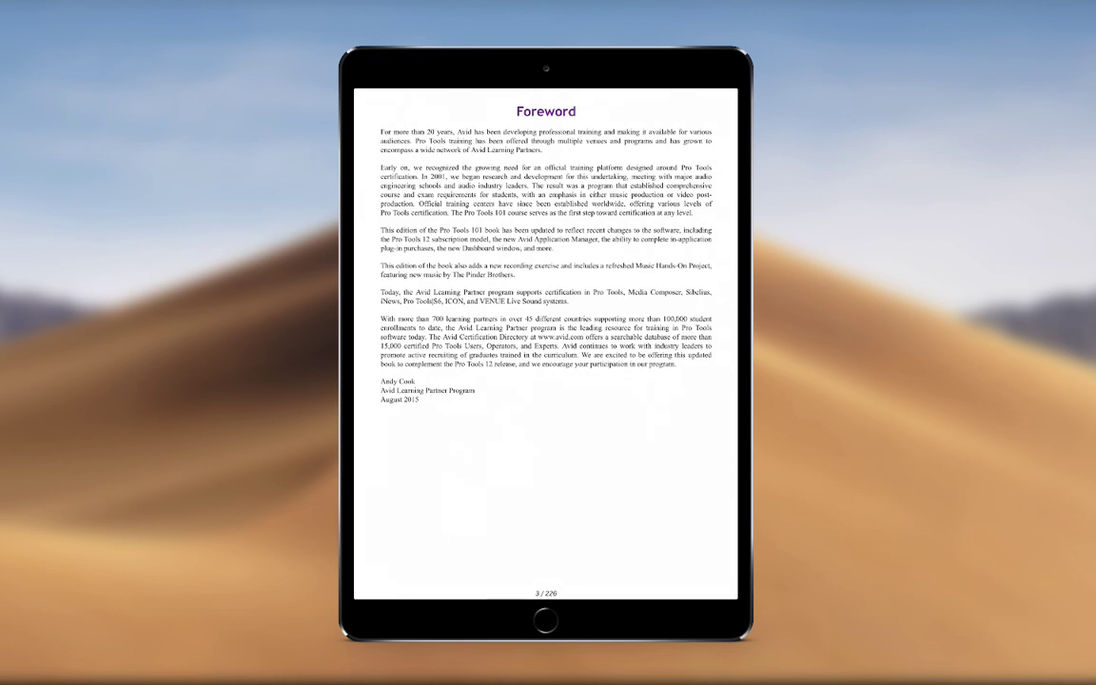
pyautogui.click(489, 388)
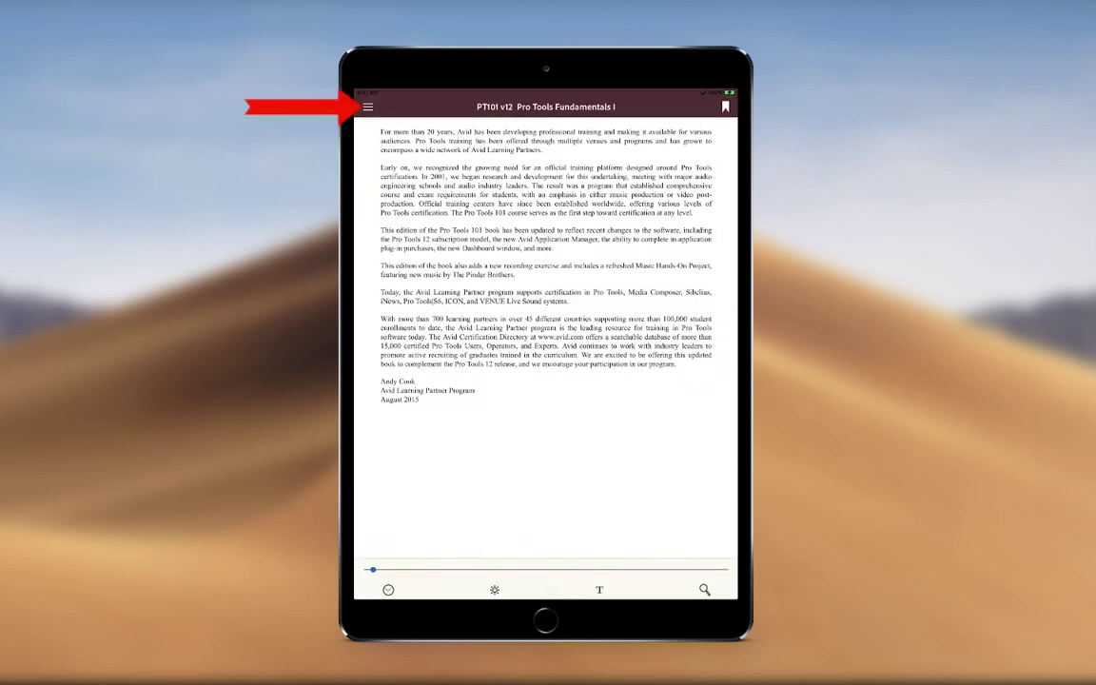
pyautogui.click(367, 106)
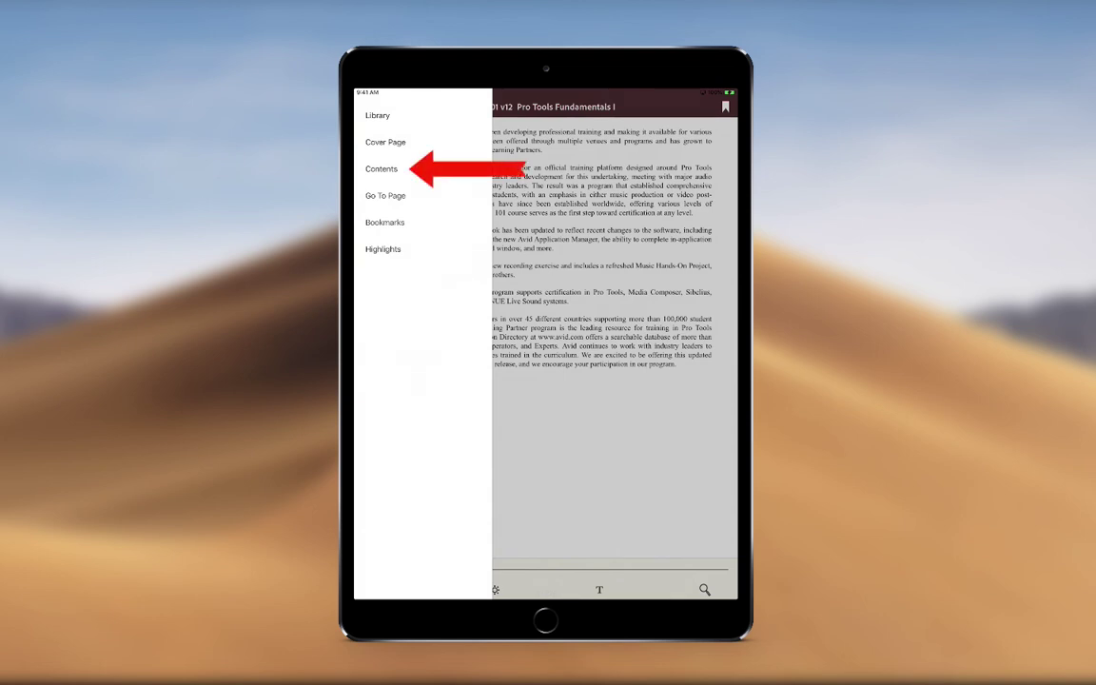
pyautogui.click(381, 168)
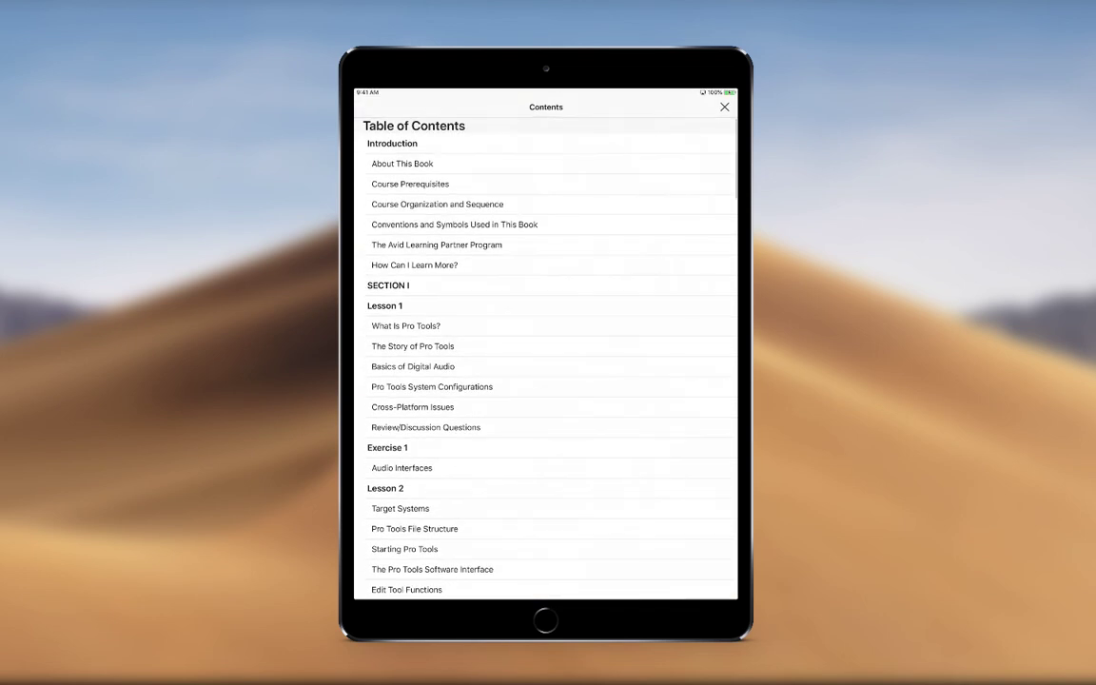
pyautogui.scroll(-7, 545, 362)
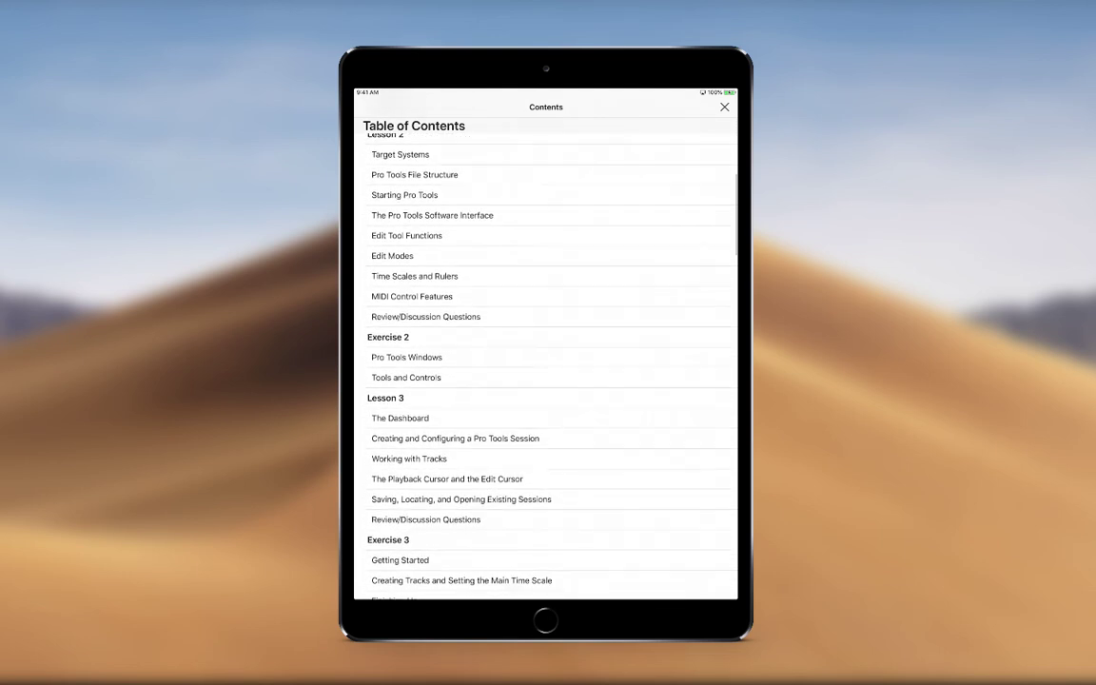
pyautogui.scroll(9, 545, 362)
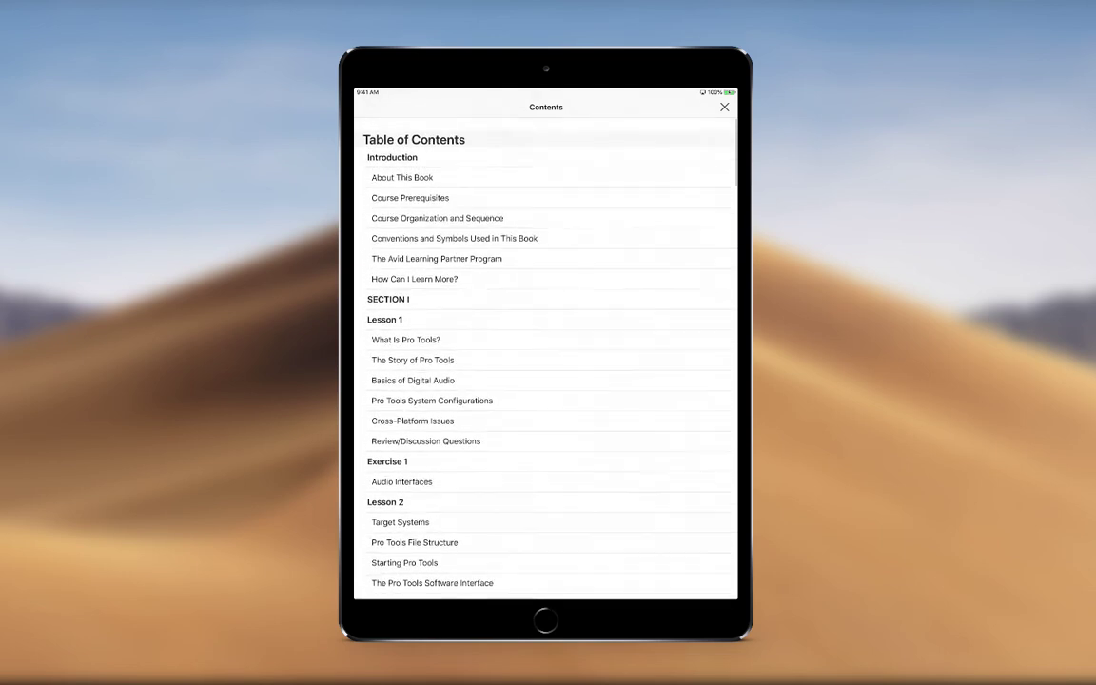
pyautogui.click(395, 488)
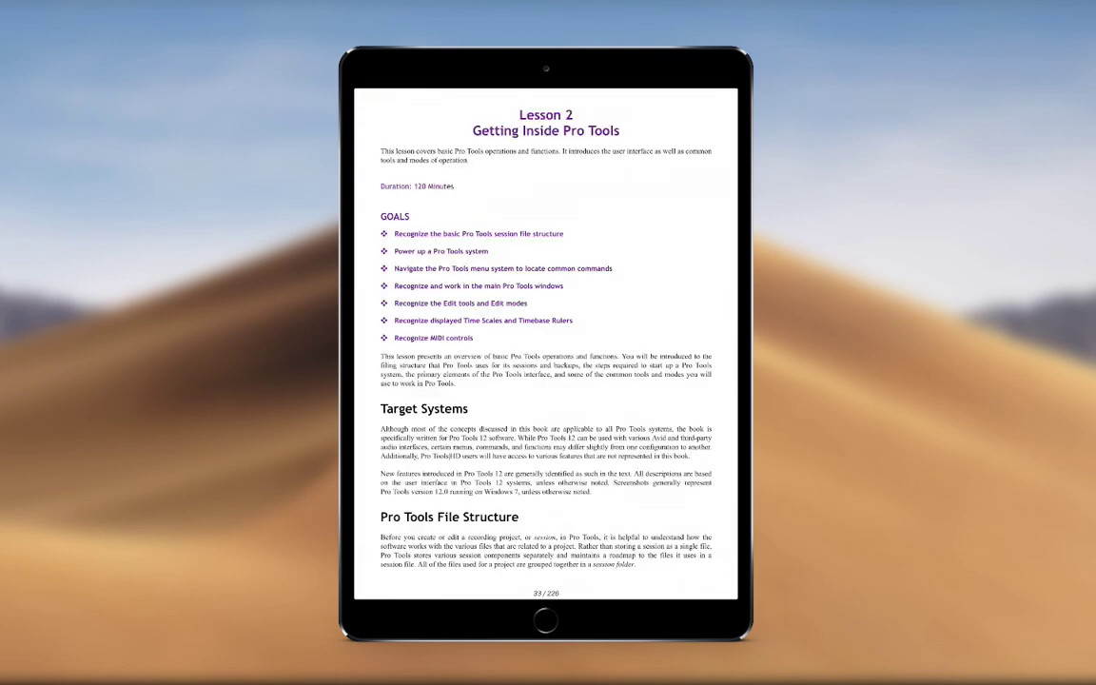
# Return from the book to the Digital Editions library
pyautogui.click(545, 361)
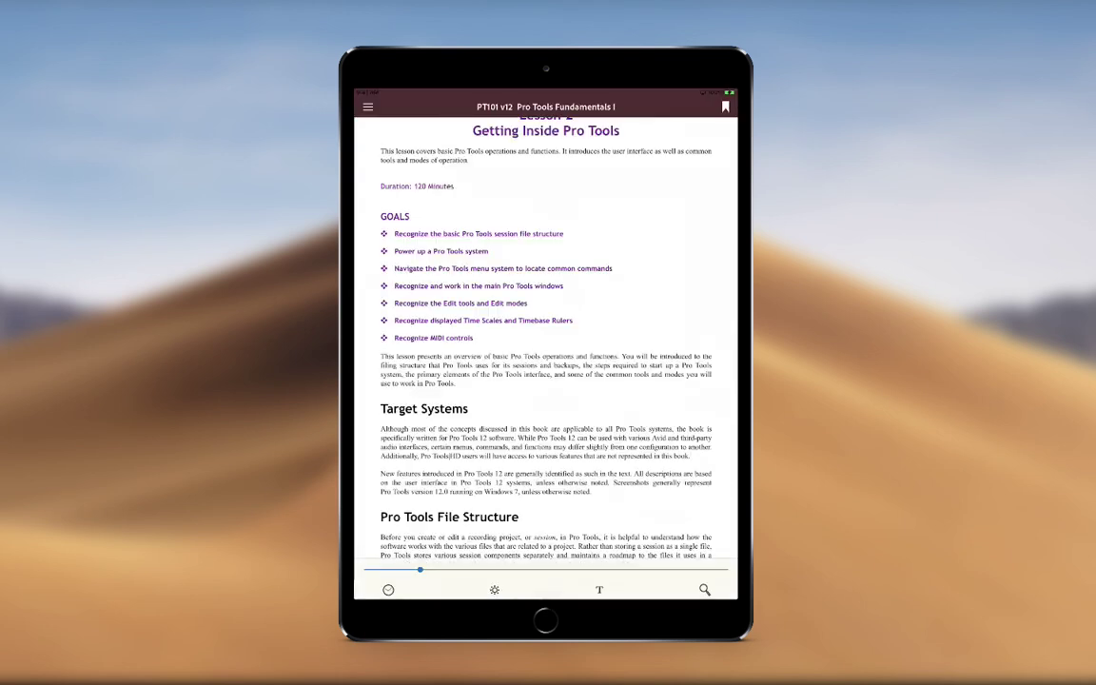
pyautogui.click(367, 106)
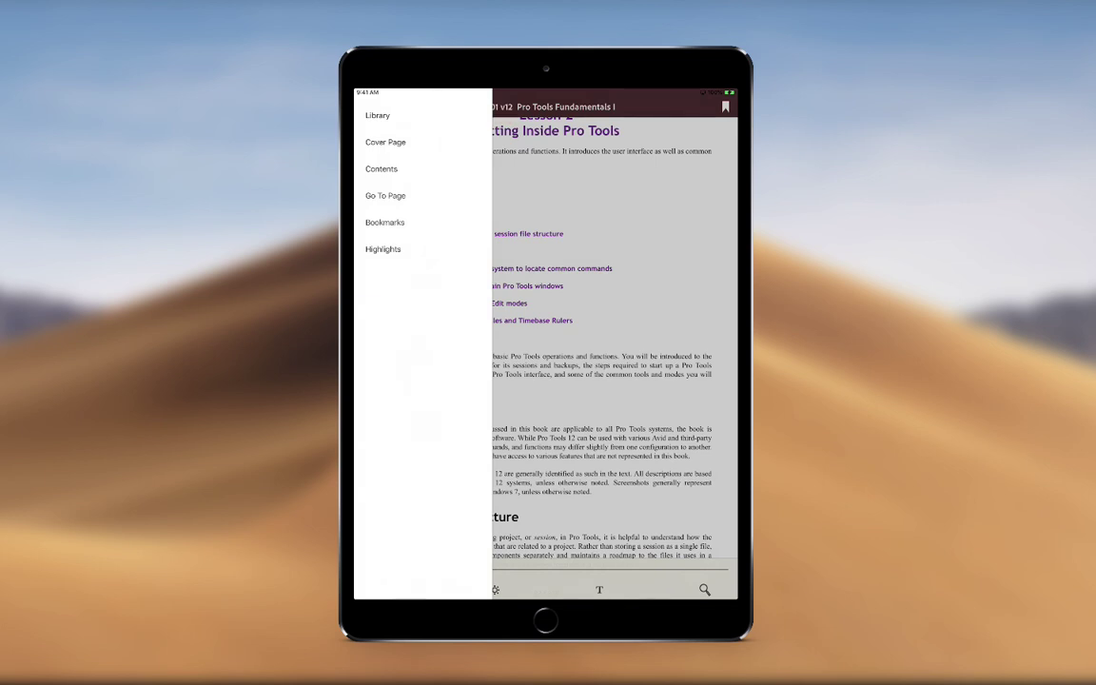
pyautogui.click(377, 115)
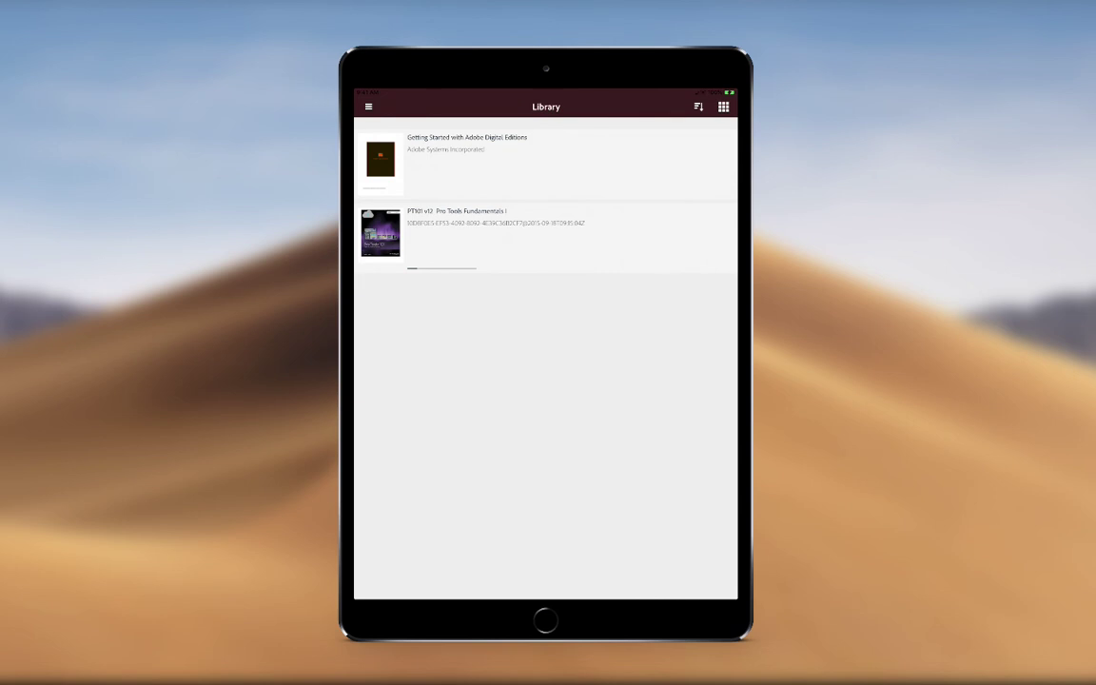
# Exit Adobe Digital Editions to the iPad home screen
pyautogui.press('super+h')
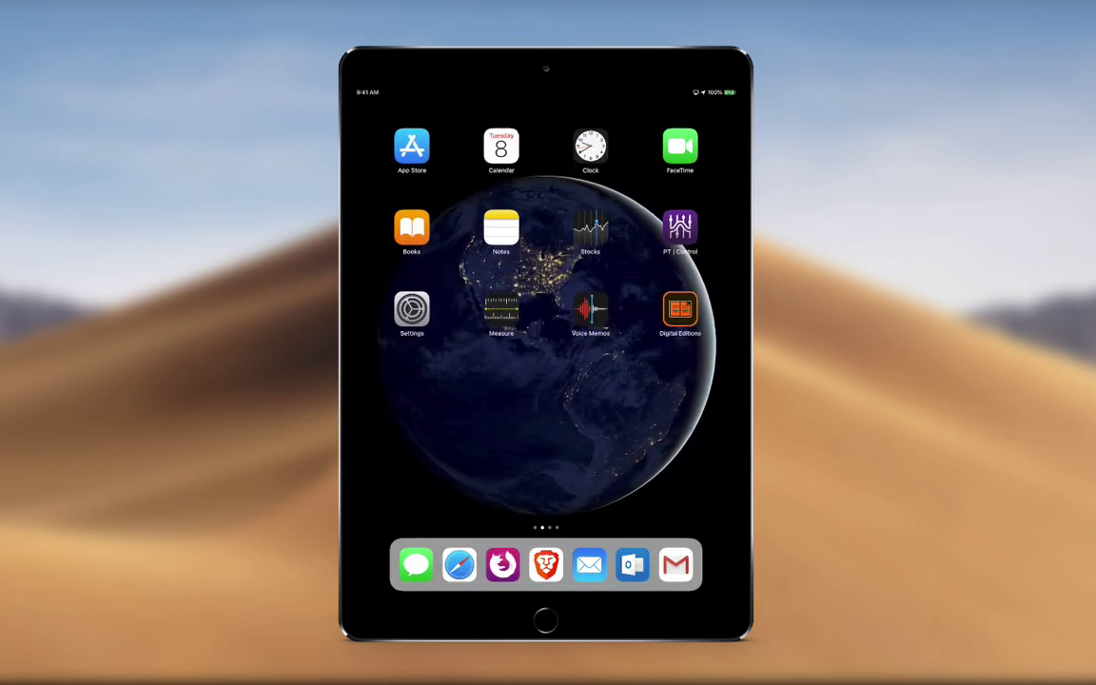